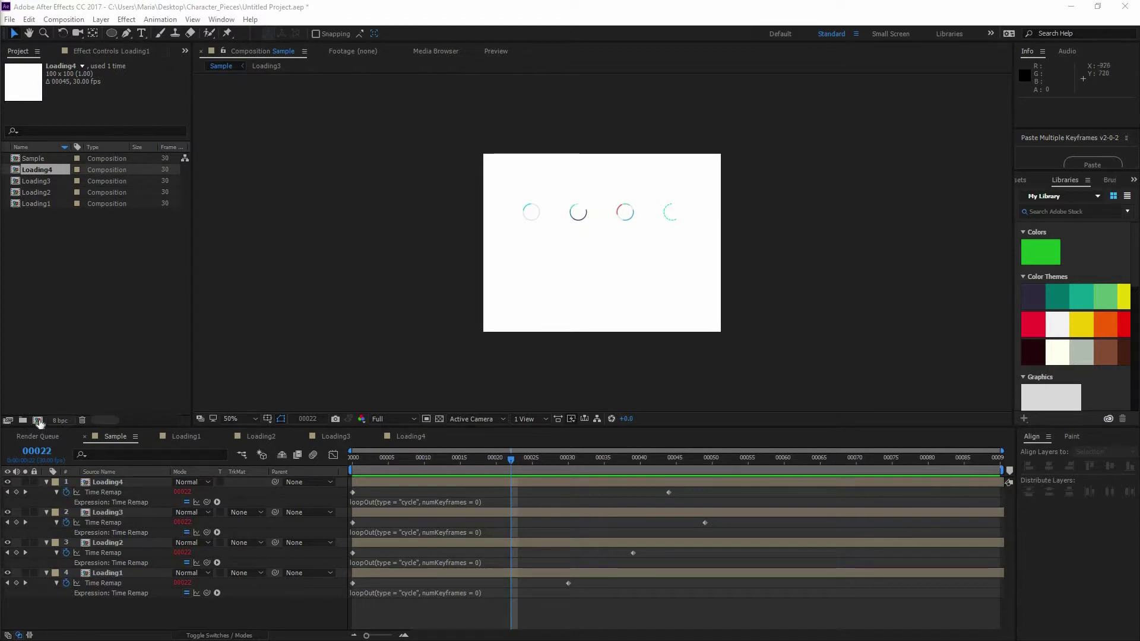
Step: Create a new composition and enter the name Loading5 in its settings
{"action": "left_click", "coordinate": [38, 420]}
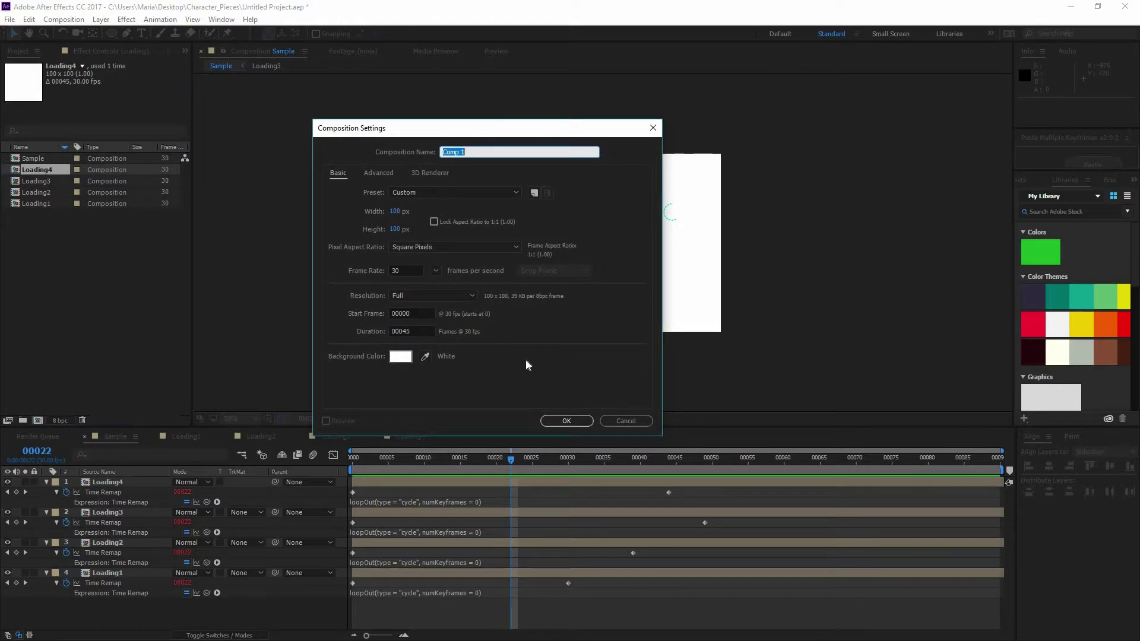
{"action": "type", "text": "Loading5"}
Step: Confirm the 100×100 Loading5 composition, zoom in, and draw a circle with the Ellipse tool
{"action": "left_click", "coordinate": [569, 421]}
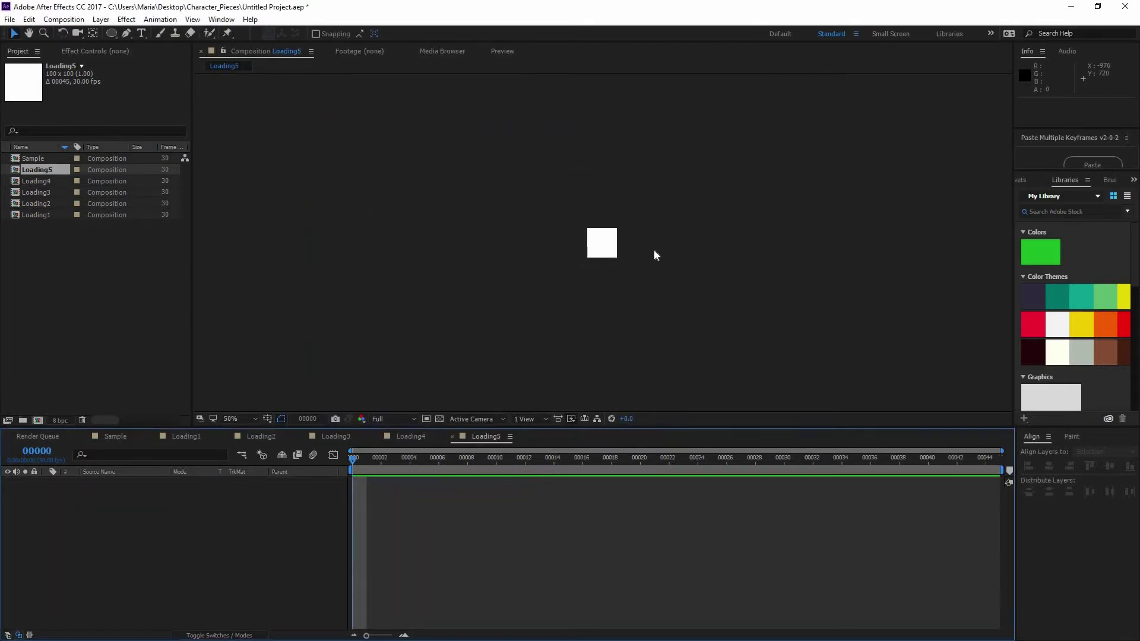
{"action": "key", "text": "period"}
{"action": "key", "text": "period"}
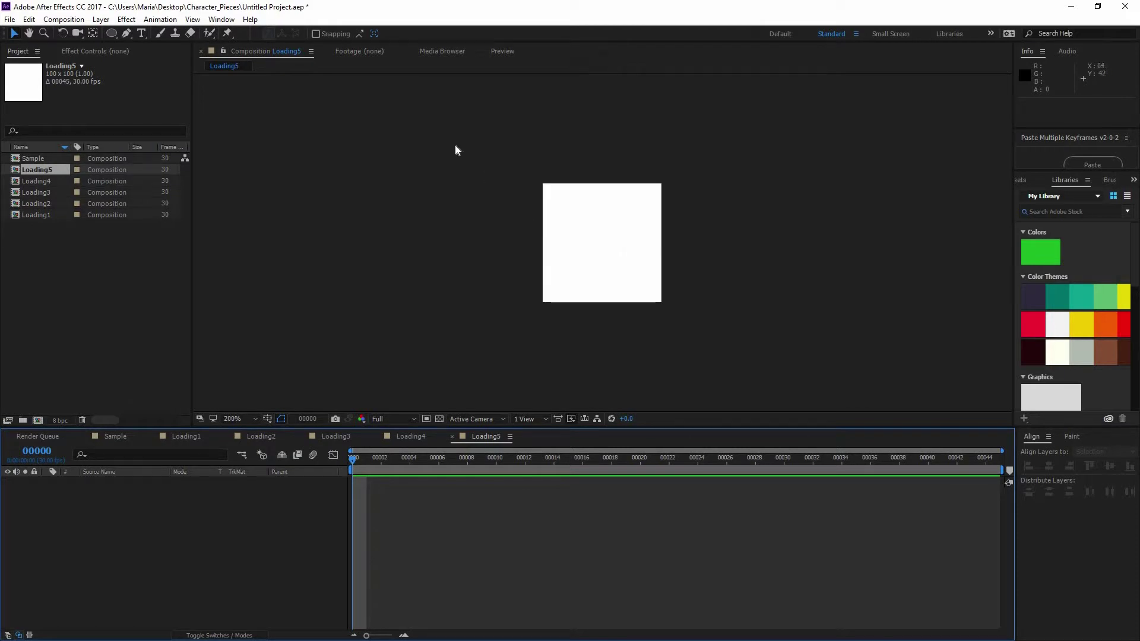
{"action": "left_click", "coordinate": [114, 33]}
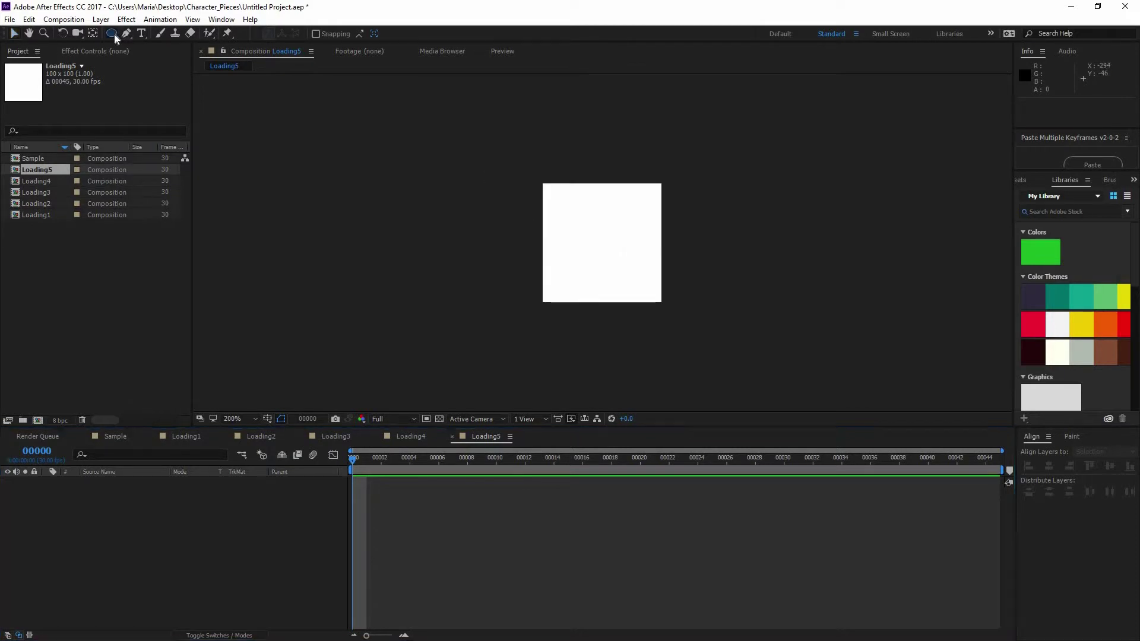
{"action": "left_click_drag", "start_coordinate": [573, 214], "coordinate": [627, 269]}
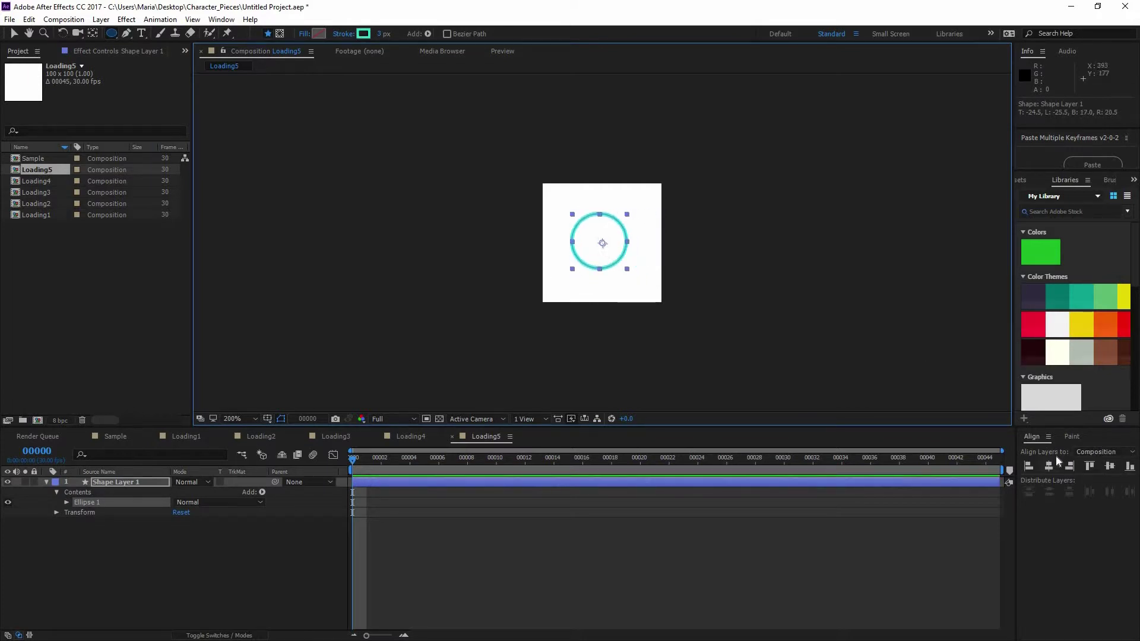
Step: Centre the circle horizontally and vertically with the Align panel, then deselect it
{"action": "left_click", "coordinate": [1053, 465]}
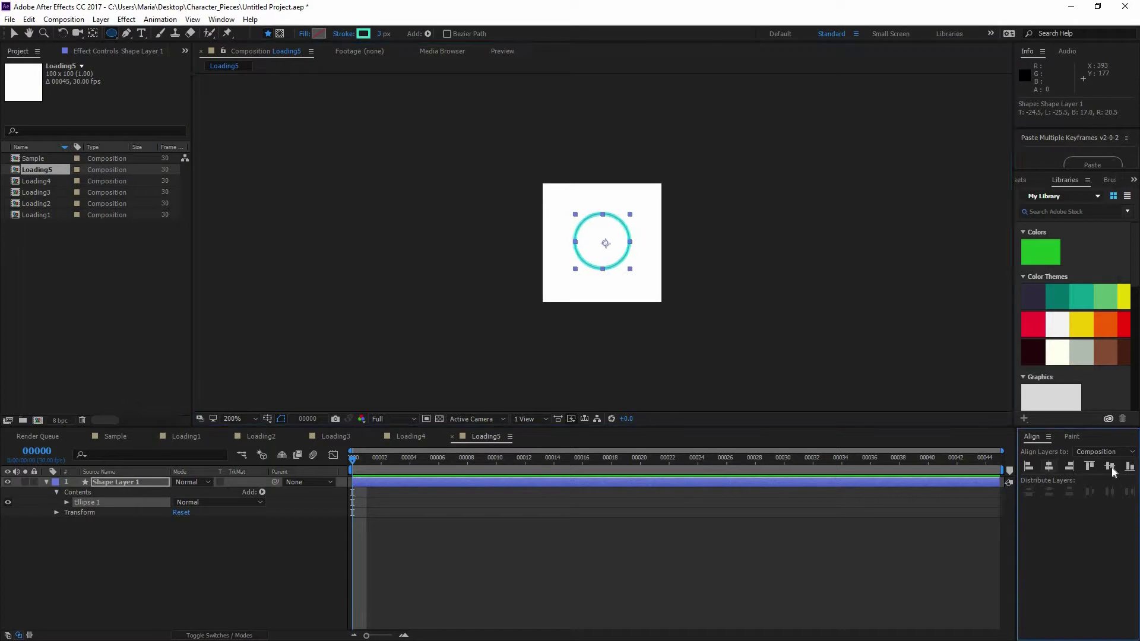
{"action": "left_click", "coordinate": [1109, 466]}
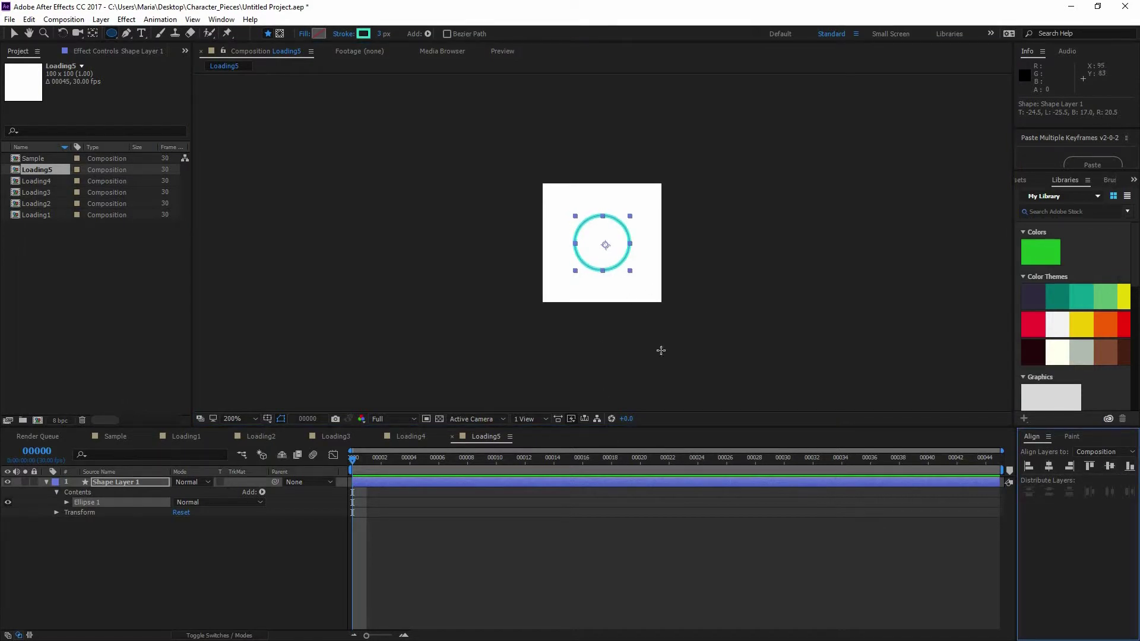
{"action": "left_click", "coordinate": [63, 504]}
{"action": "left_click", "coordinate": [63, 504]}
{"action": "left_click", "coordinate": [834, 173]}
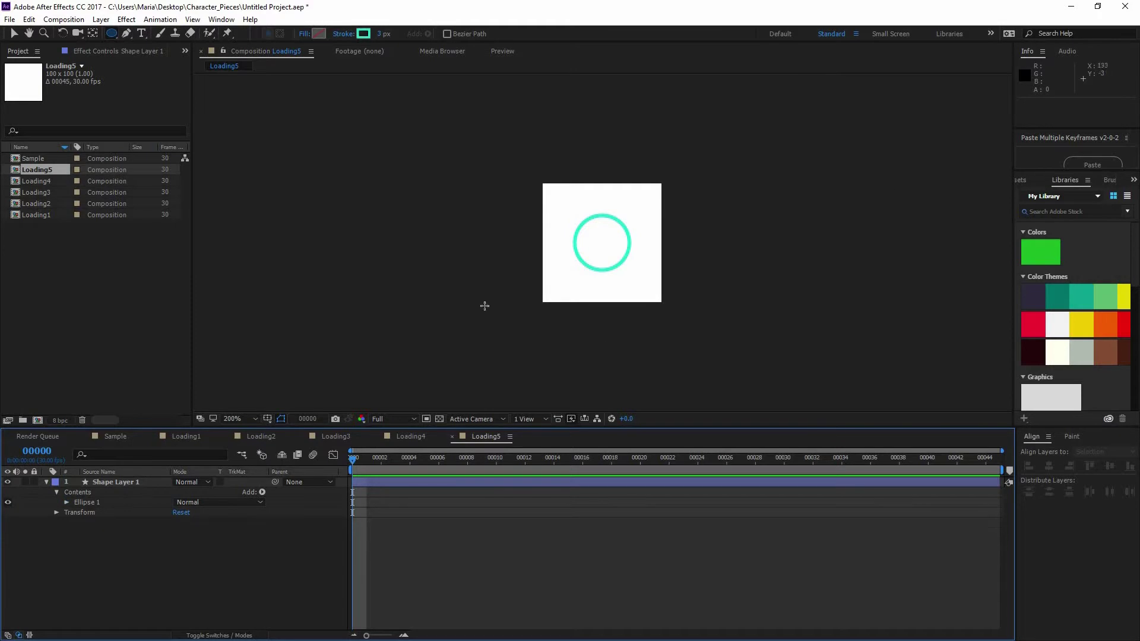
Step: Set the circle's stroke to None so it has no outline
{"action": "left_click", "coordinate": [344, 33]}
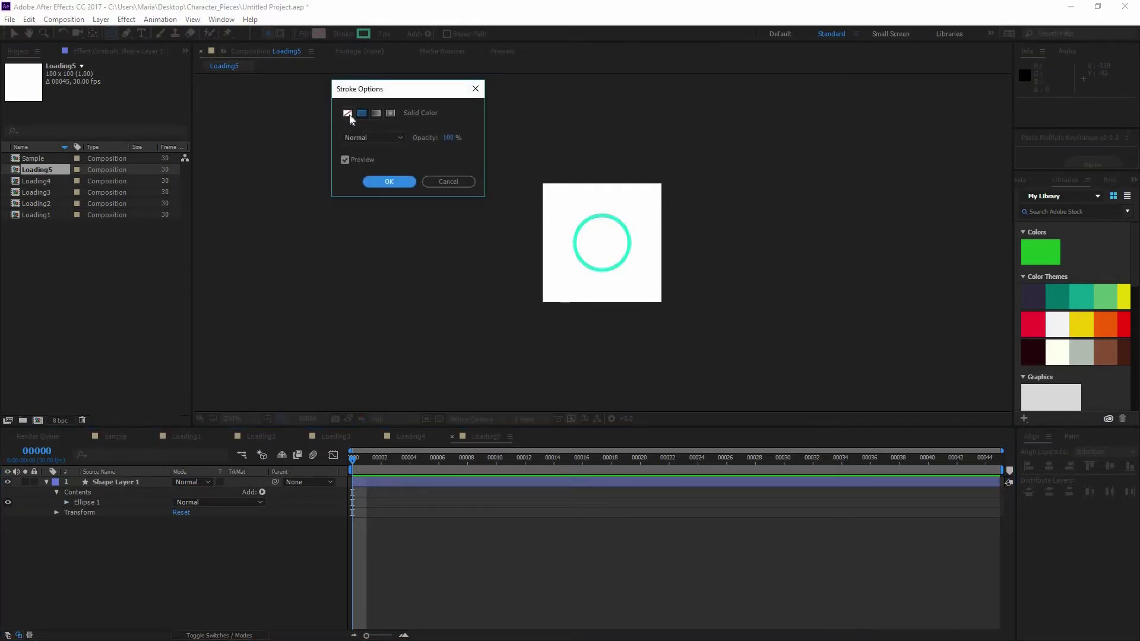
{"action": "left_click", "coordinate": [349, 115]}
{"action": "left_click", "coordinate": [396, 180]}
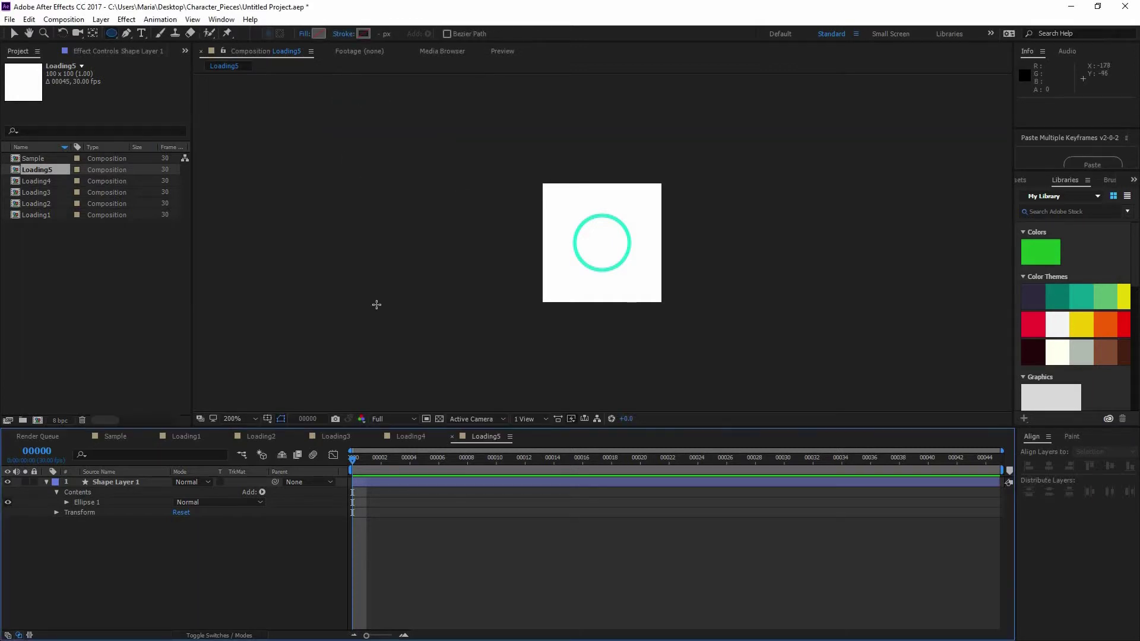
{"action": "left_click", "coordinate": [133, 483]}
{"action": "left_click", "coordinate": [304, 34]}
{"action": "key", "text": "Return"}
{"action": "left_click", "coordinate": [341, 33]}
{"action": "left_click", "coordinate": [347, 113]}
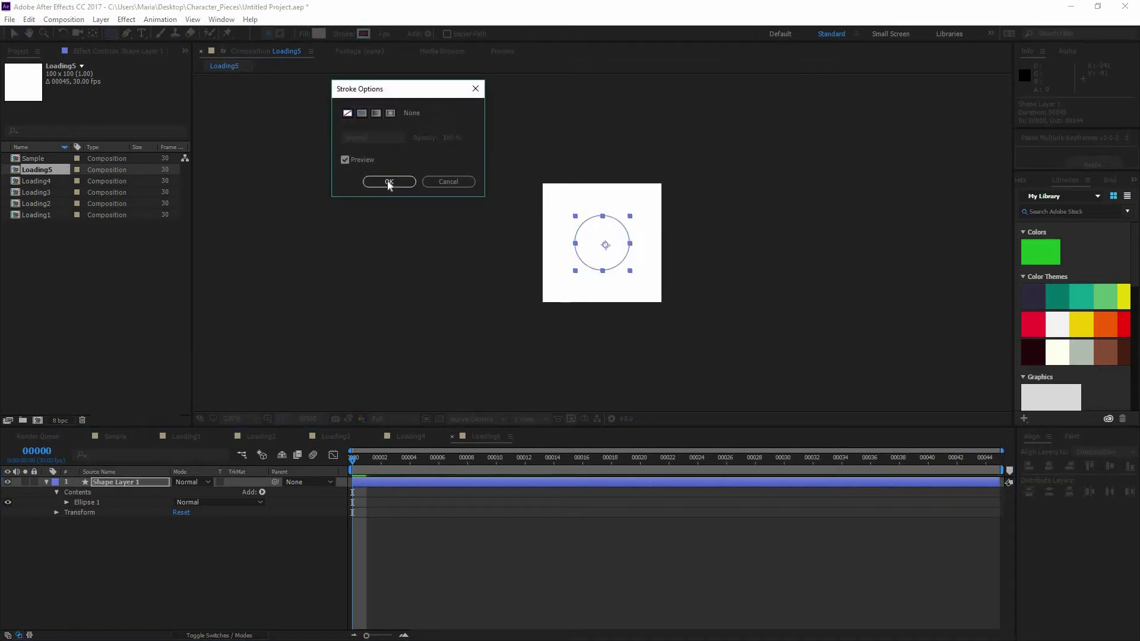
{"action": "left_click", "coordinate": [389, 182]}
Step: Give the circle a pink fill by pasting a pink hex value
{"action": "left_click", "coordinate": [318, 34]}
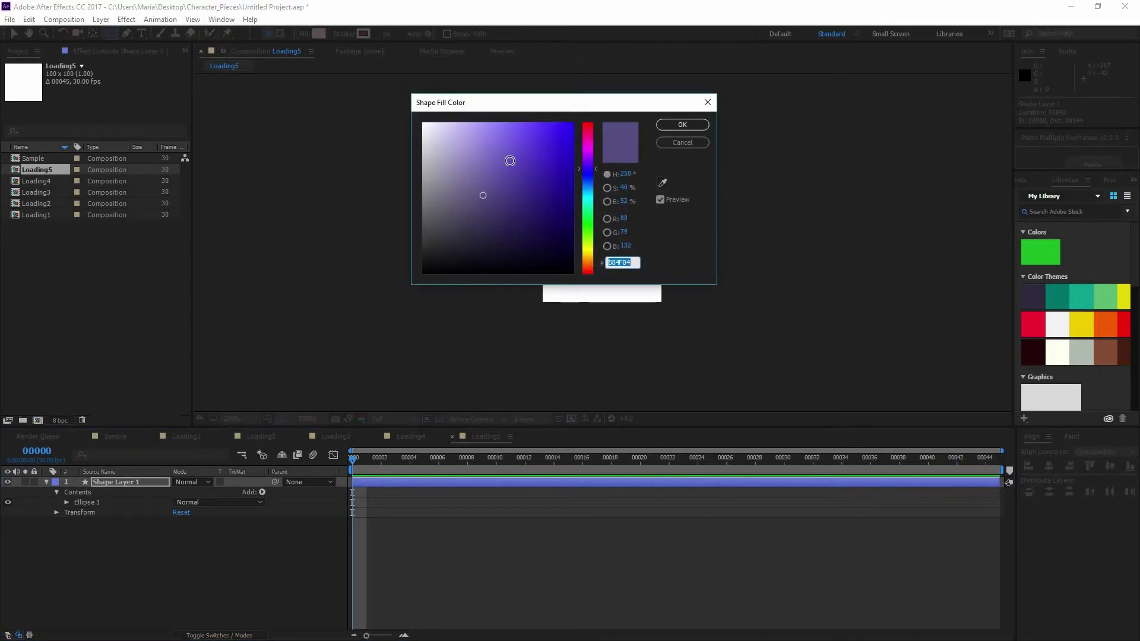
{"action": "left_click", "coordinate": [587, 126]}
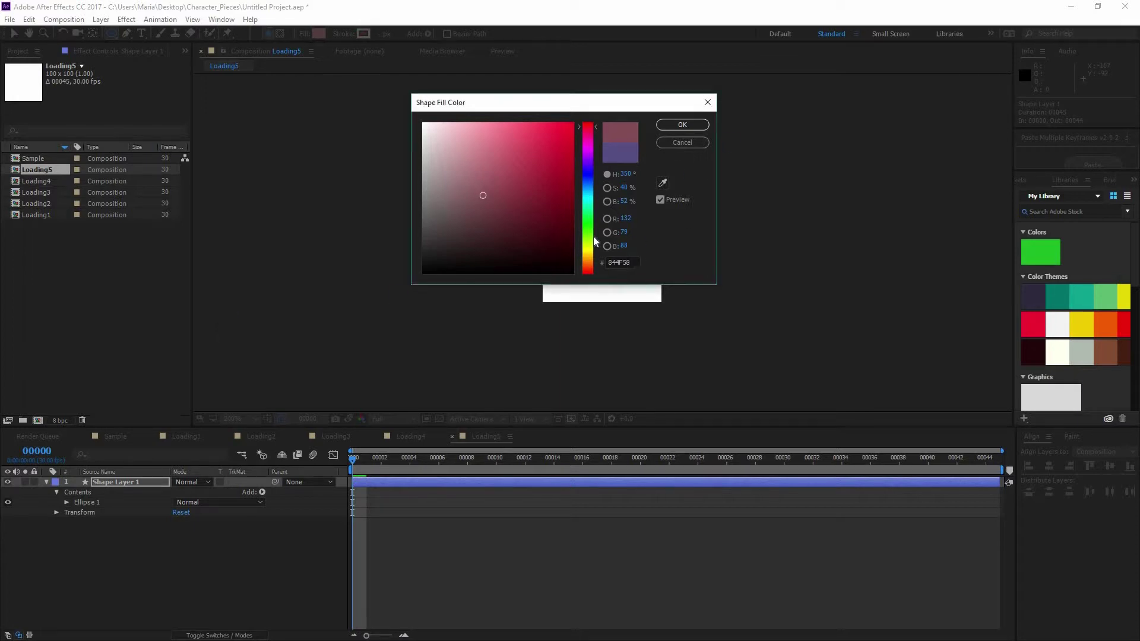
{"action": "left_click", "coordinate": [620, 261]}
{"action": "type", "text": "E84A5F"}
{"action": "left_click", "coordinate": [682, 125]}
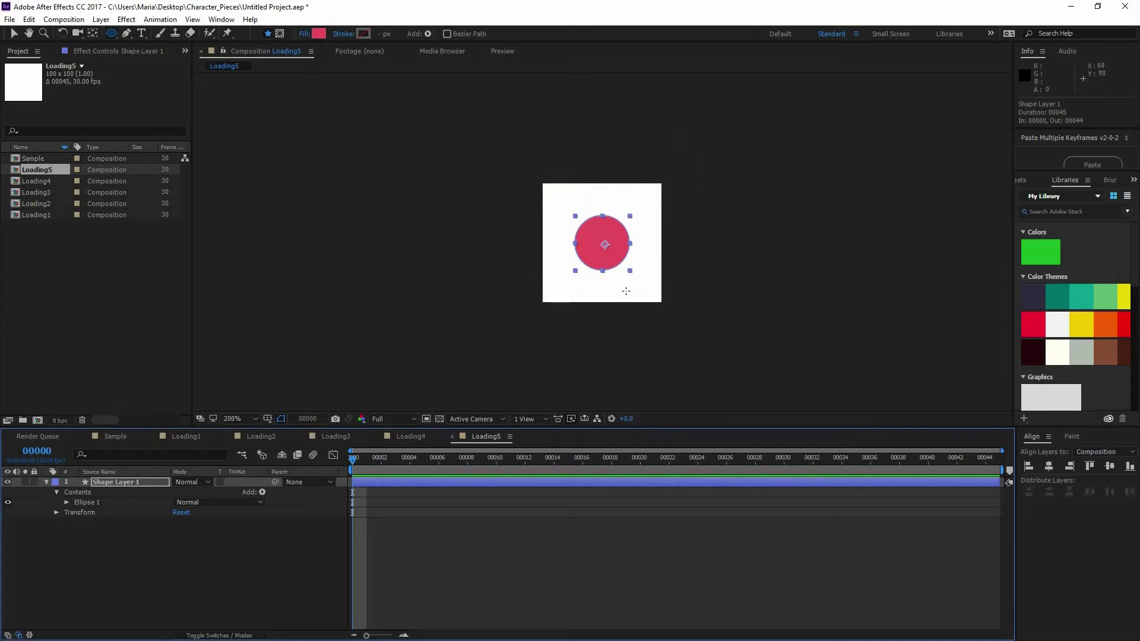
{"action": "key", "text": "period"}
{"action": "key", "text": "period"}
{"action": "key", "text": "comma"}
Step: Select Shape Layer 1 and collapse its properties in the timeline
{"action": "left_click", "coordinate": [92, 33]}
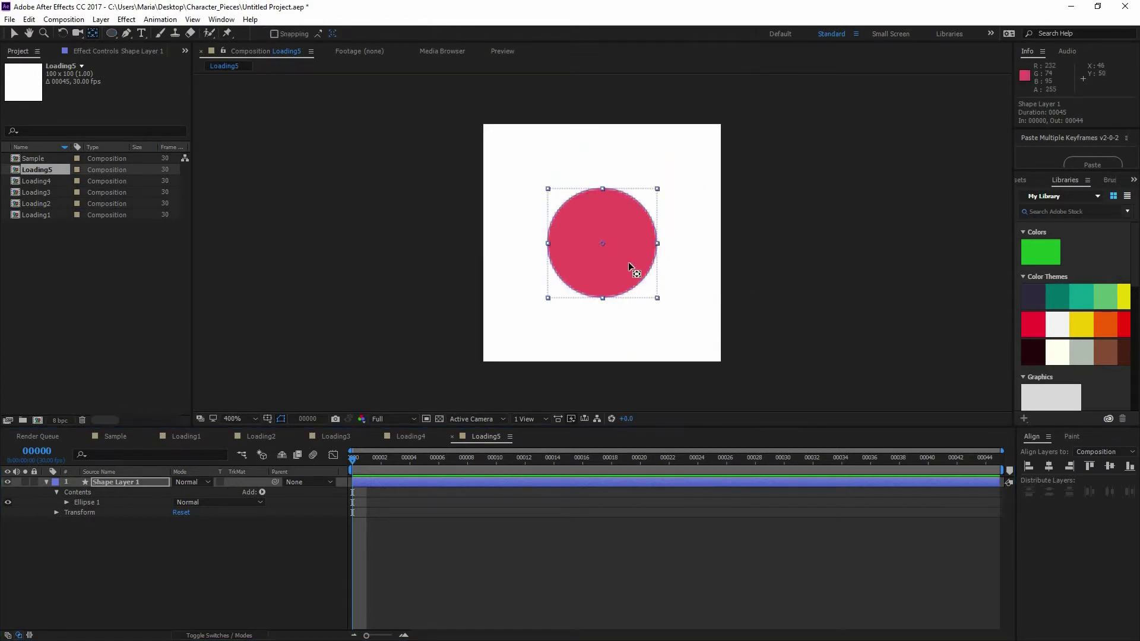
{"action": "key", "text": "period"}
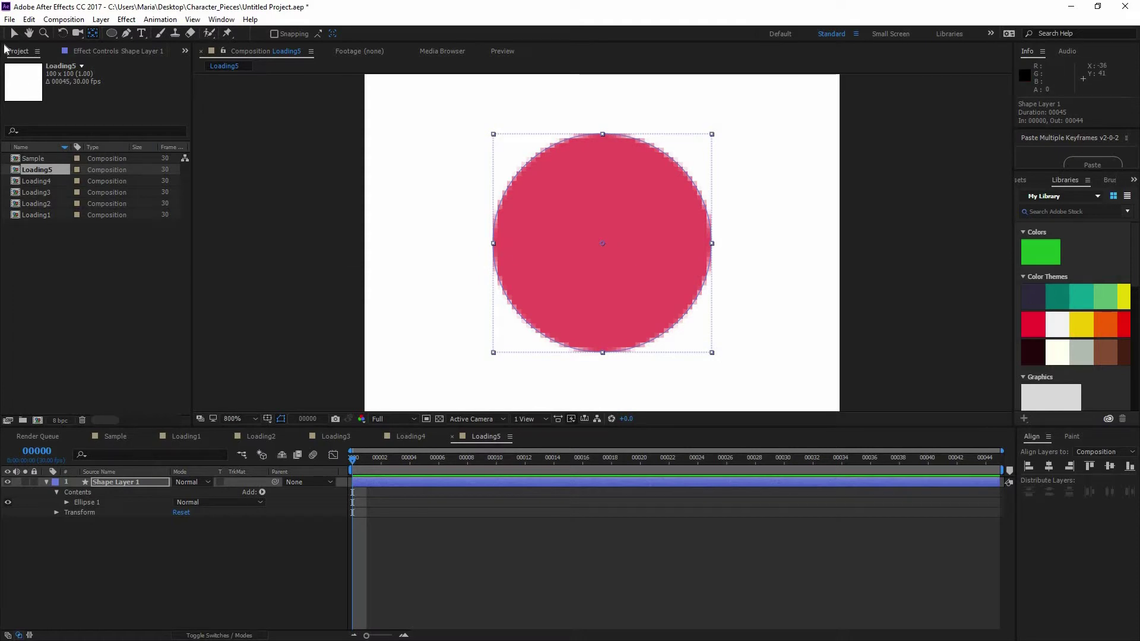
{"action": "left_click", "coordinate": [14, 34]}
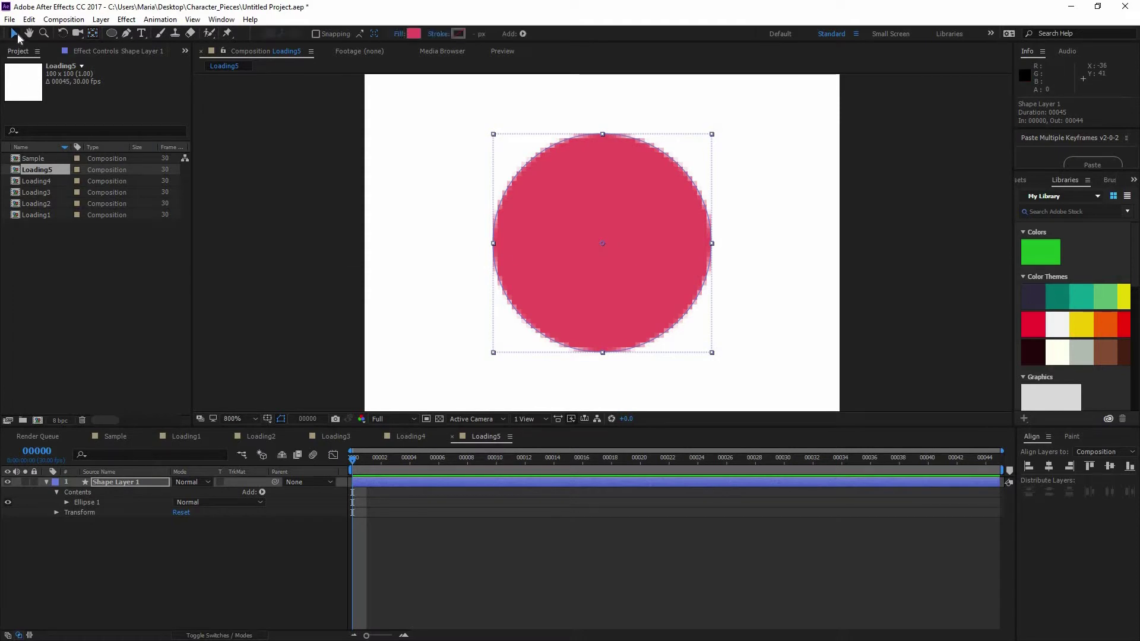
{"action": "left_click", "coordinate": [236, 550]}
{"action": "left_click", "coordinate": [122, 482]}
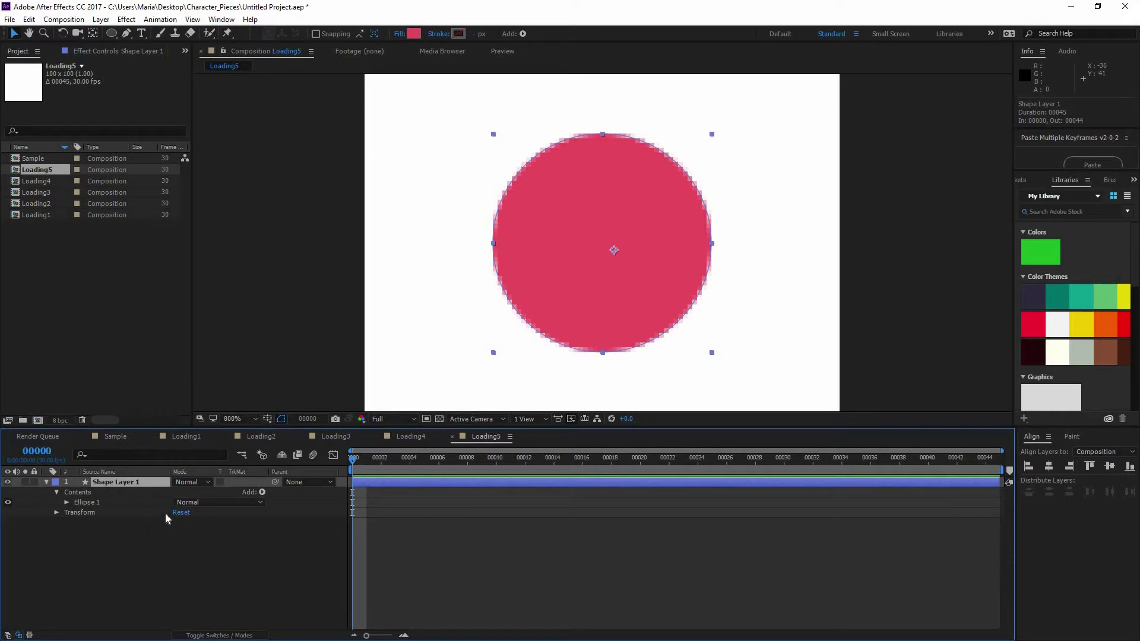
{"action": "left_click", "coordinate": [46, 482]}
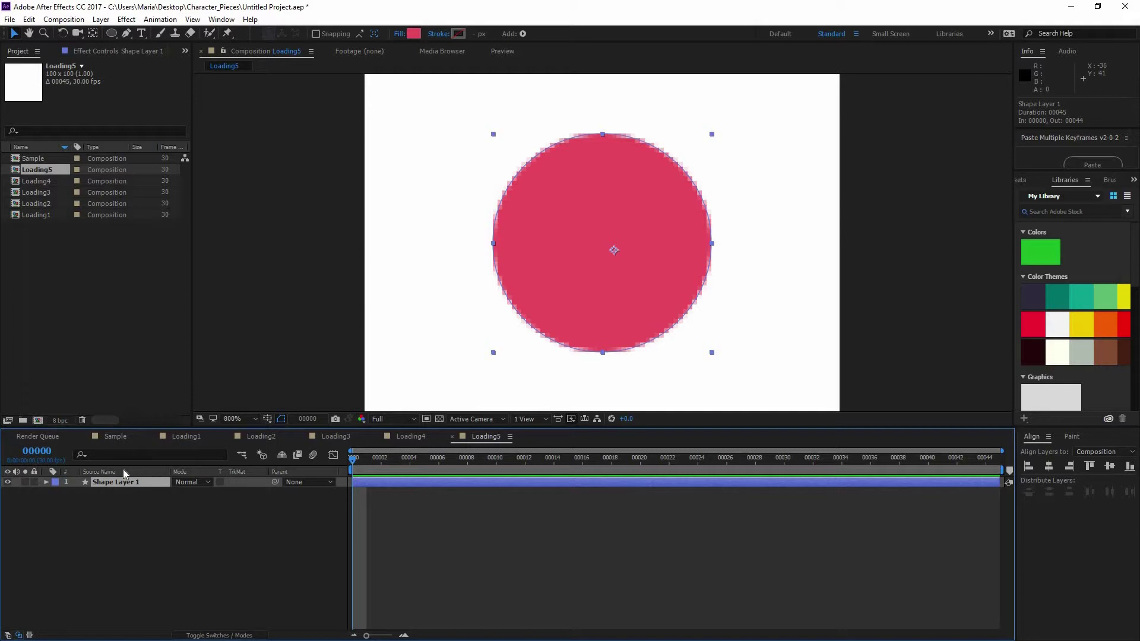
Step: Reveal only the Scale property and undo a trial scrub back to 100%
{"action": "key", "text": "s"}
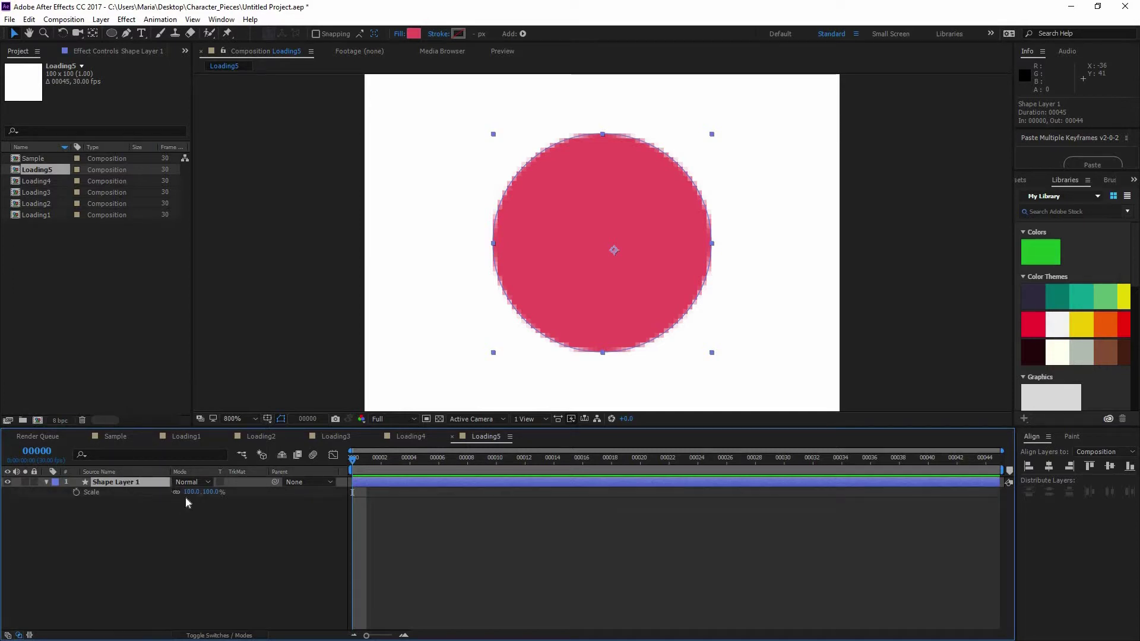
{"action": "mouse_move", "coordinate": [191, 493]}
{"action": "left_mouse_down"}
{"action": "mouse_move", "coordinate": [139, 495]}
{"action": "mouse_move", "coordinate": [173, 491]}
{"action": "left_mouse_up"}
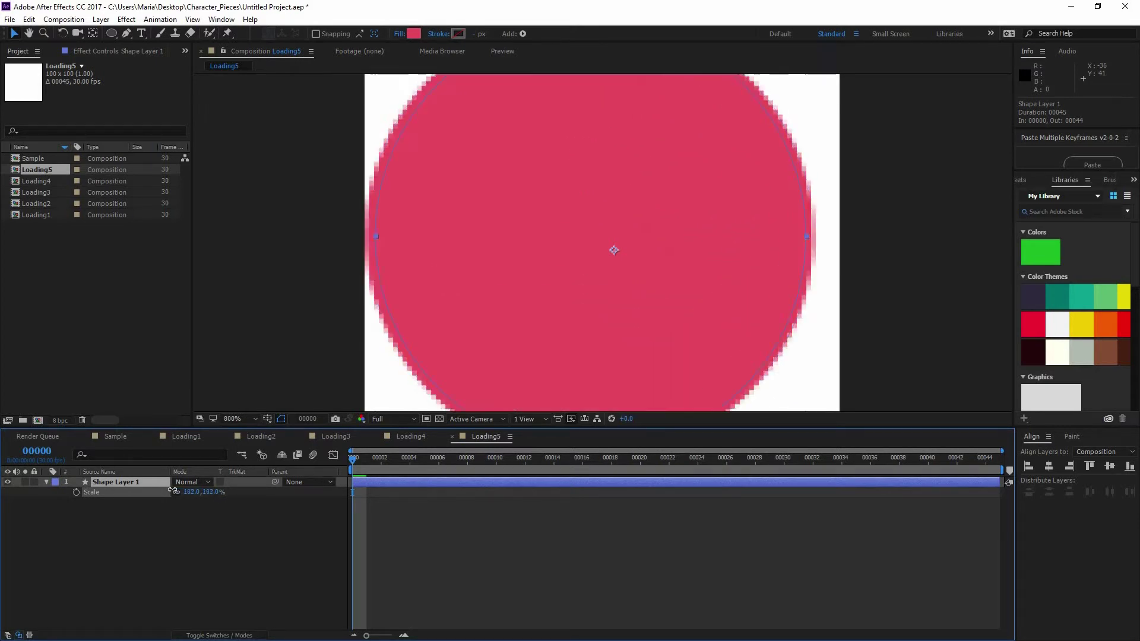
{"action": "left_click_drag", "start_coordinate": [172, 491], "coordinate": [275, 491]}
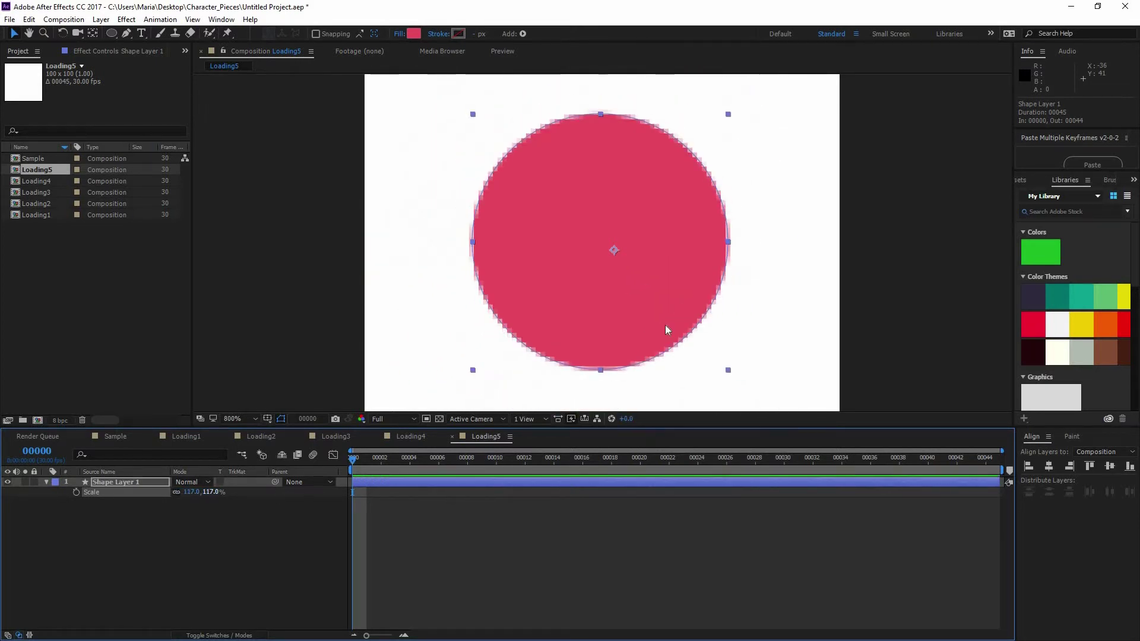
{"action": "key", "text": "ctrl+z"}
{"action": "key", "text": "comma"}
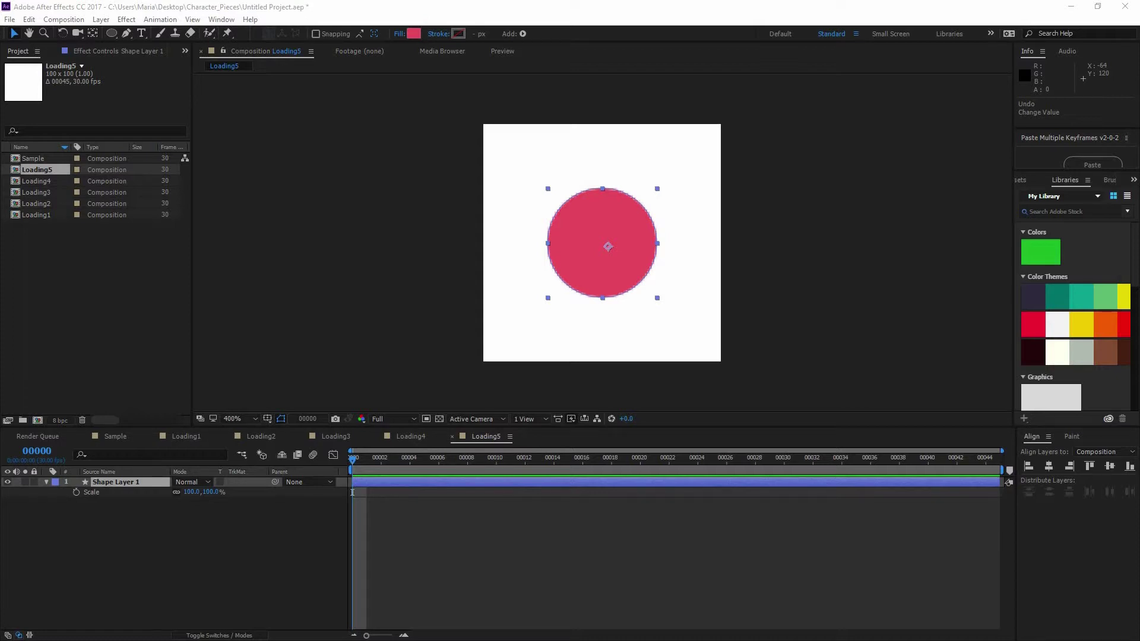
{"action": "left_click", "coordinate": [356, 469]}
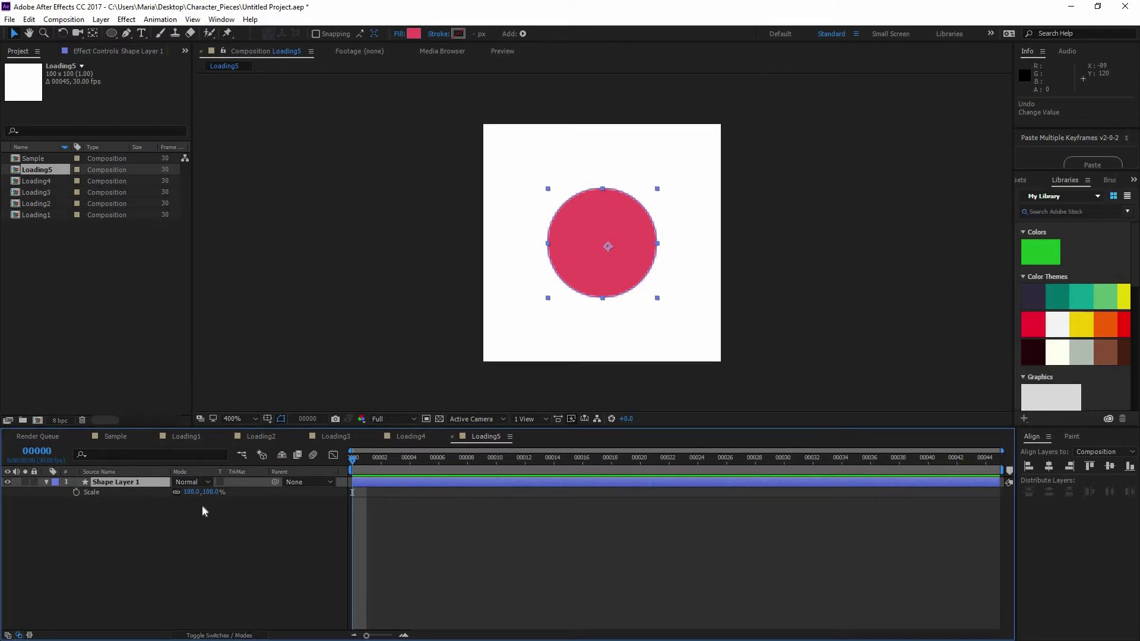
Step: Turn on Scale keyframing and set the circle's Scale to 25%
{"action": "key", "text": "alt+shift+s"}
{"action": "left_click", "coordinate": [192, 492]}
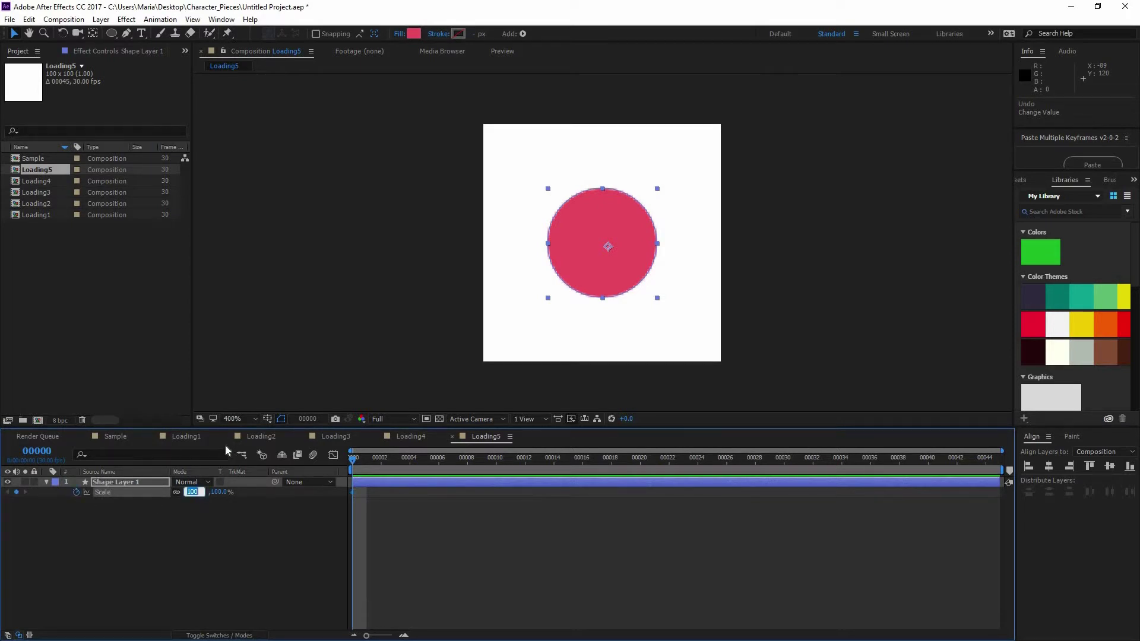
{"action": "type", "text": "24"}
{"action": "key", "text": "Return"}
{"action": "key", "text": "period"}
{"action": "key", "text": "comma"}
{"action": "left_click", "coordinate": [648, 259]}
{"action": "left_click", "coordinate": [196, 493]}
{"action": "type", "text": "25"}
{"action": "key", "text": "Return"}
{"action": "left_click", "coordinate": [563, 528]}
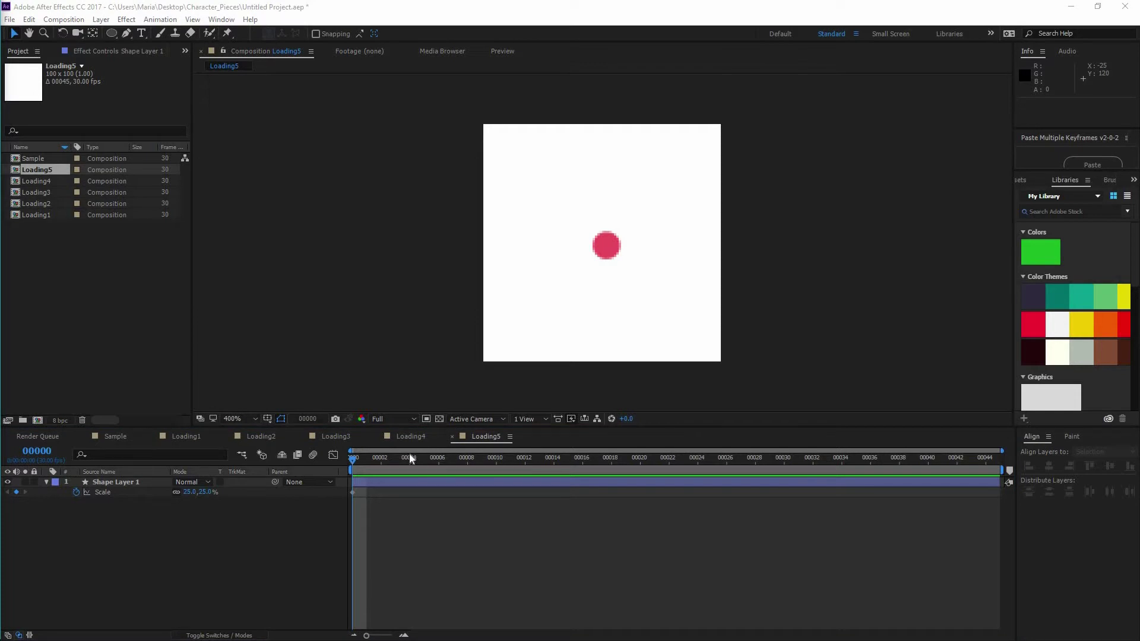
Step: Add a 25% Scale keyframe at frame 10 and set frame 0 to 0%
{"action": "left_click_drag", "start_coordinate": [381, 469], "coordinate": [482, 466]}
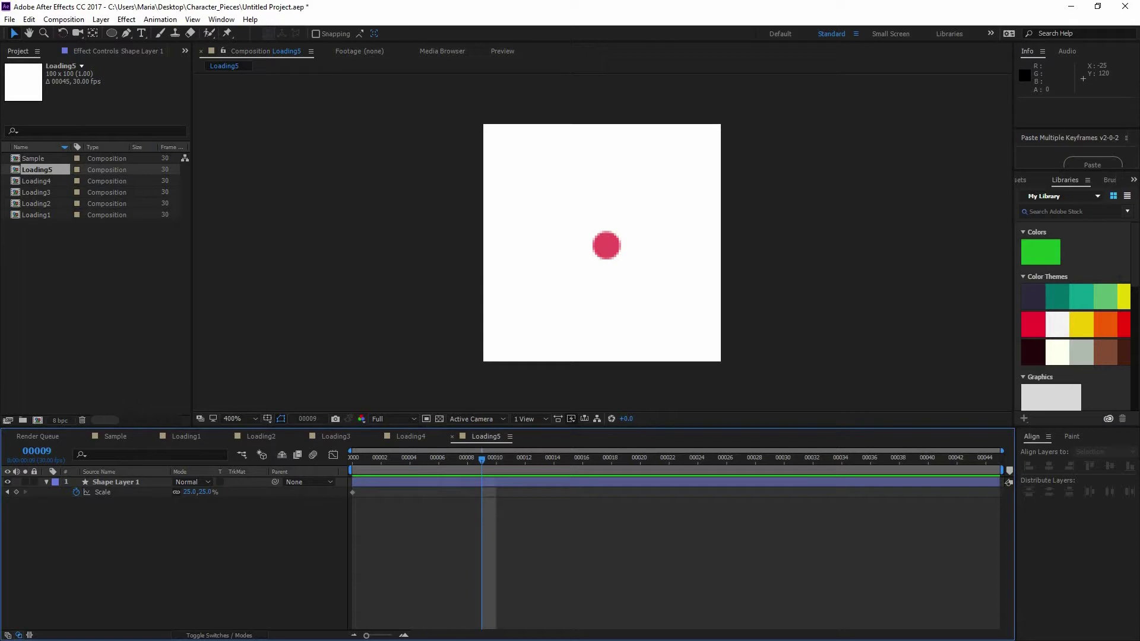
{"action": "left_click", "coordinate": [494, 464]}
{"action": "left_click", "coordinate": [17, 491]}
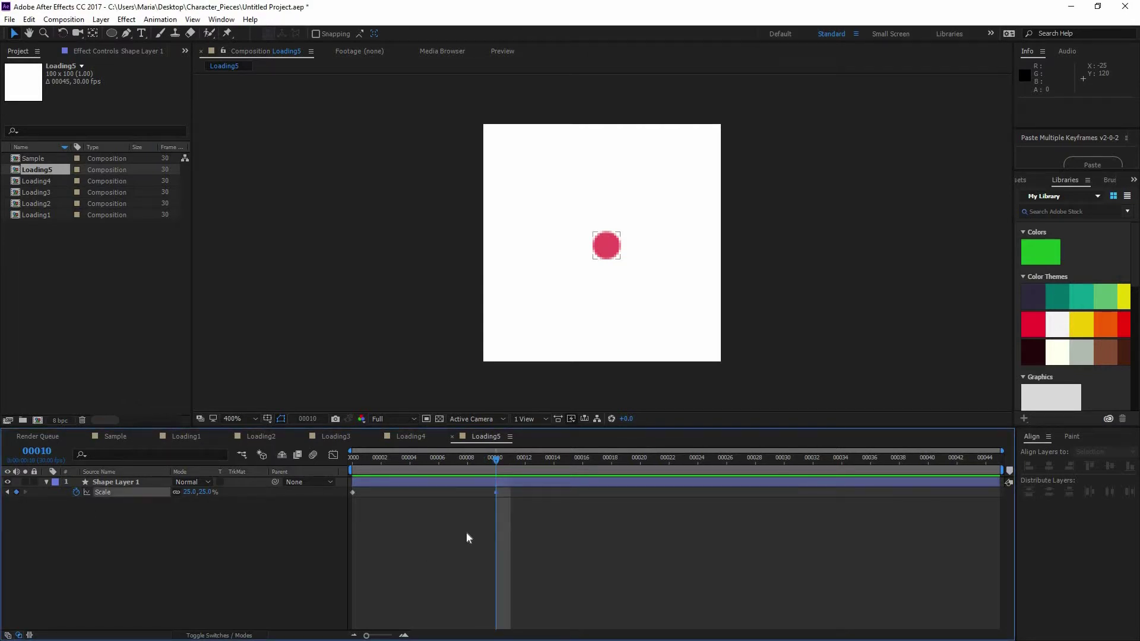
{"action": "key", "text": "Home"}
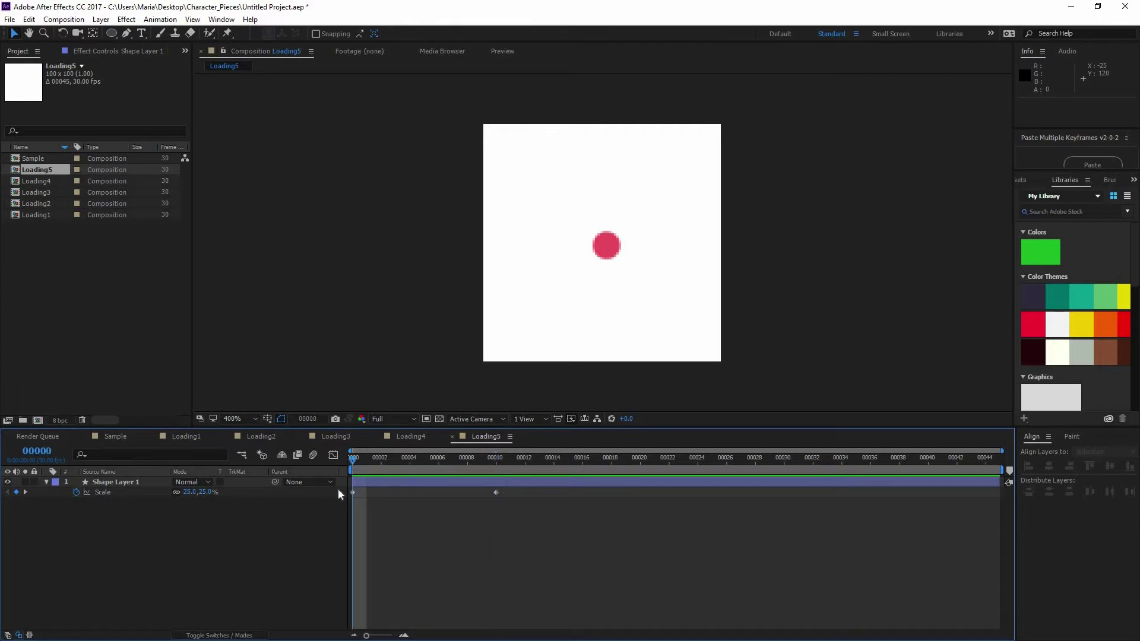
{"action": "left_click", "coordinate": [205, 492]}
{"action": "type", "text": "0"}
{"action": "key", "text": "Return"}
Step: Scrub and preview the circle growing from 0% to 25%
{"action": "left_click_drag", "start_coordinate": [370, 464], "coordinate": [539, 463]}
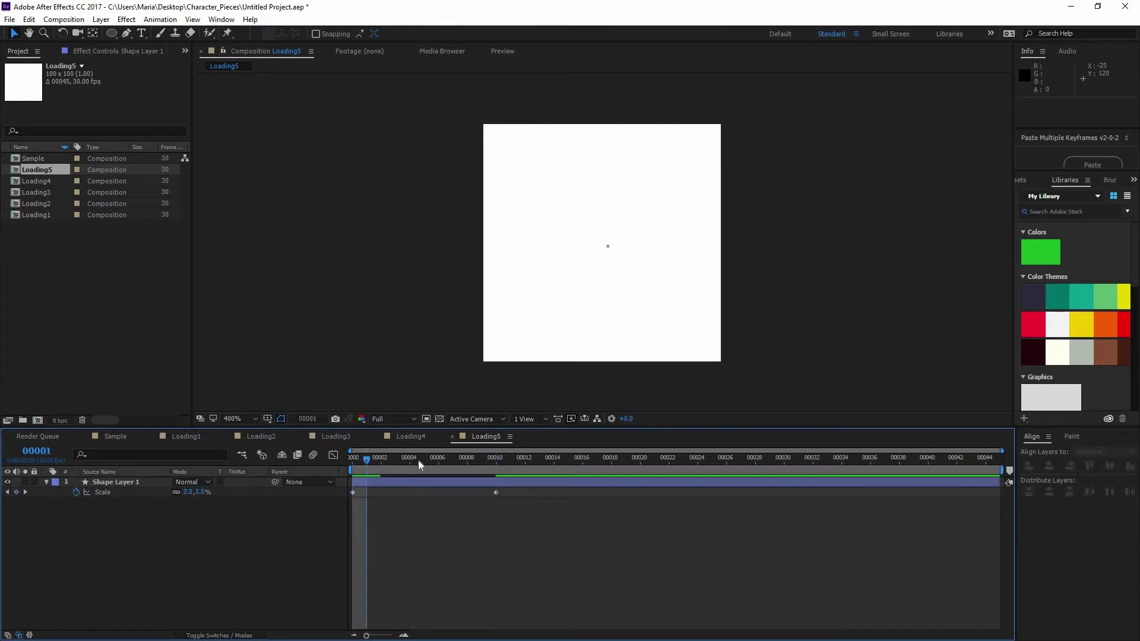
{"action": "left_click_drag", "start_coordinate": [355, 468], "coordinate": [304, 464]}
{"action": "key", "text": "space"}
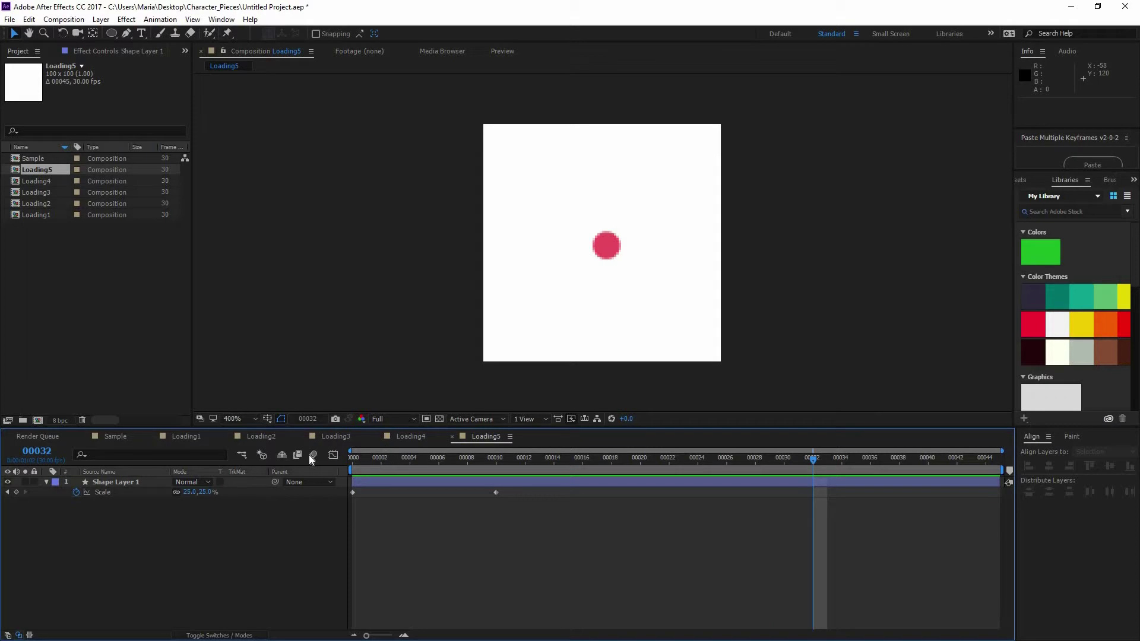
{"action": "key", "text": "space"}
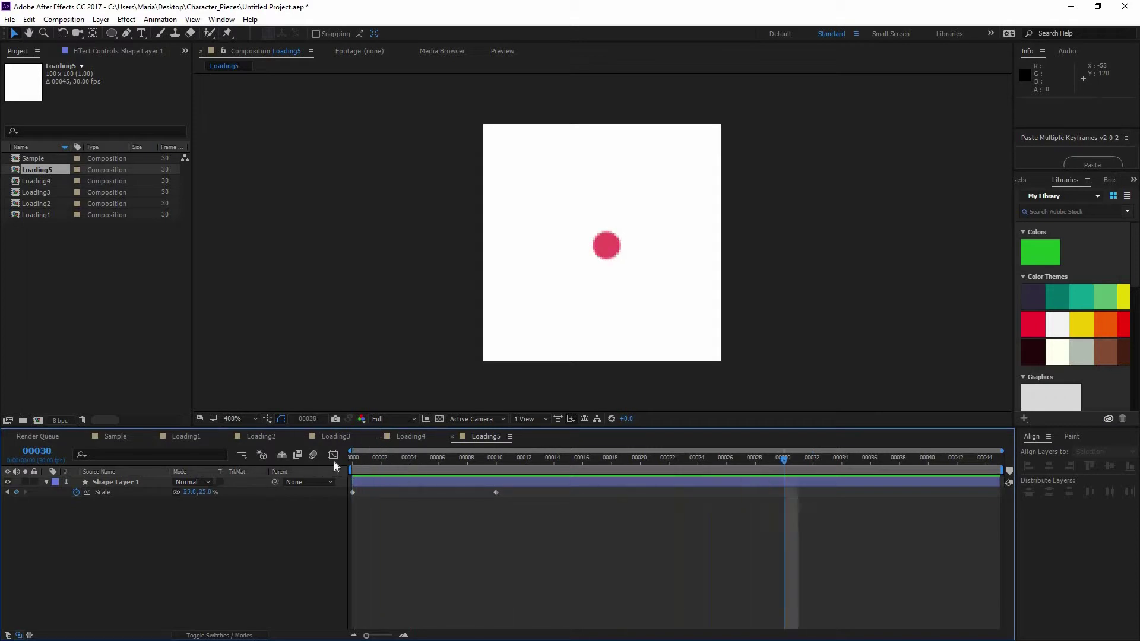
{"action": "key", "text": "space"}
Step: Show the Scale curve in the Graph Editor as a speed graph and select both keyframes
{"action": "left_click", "coordinate": [109, 493]}
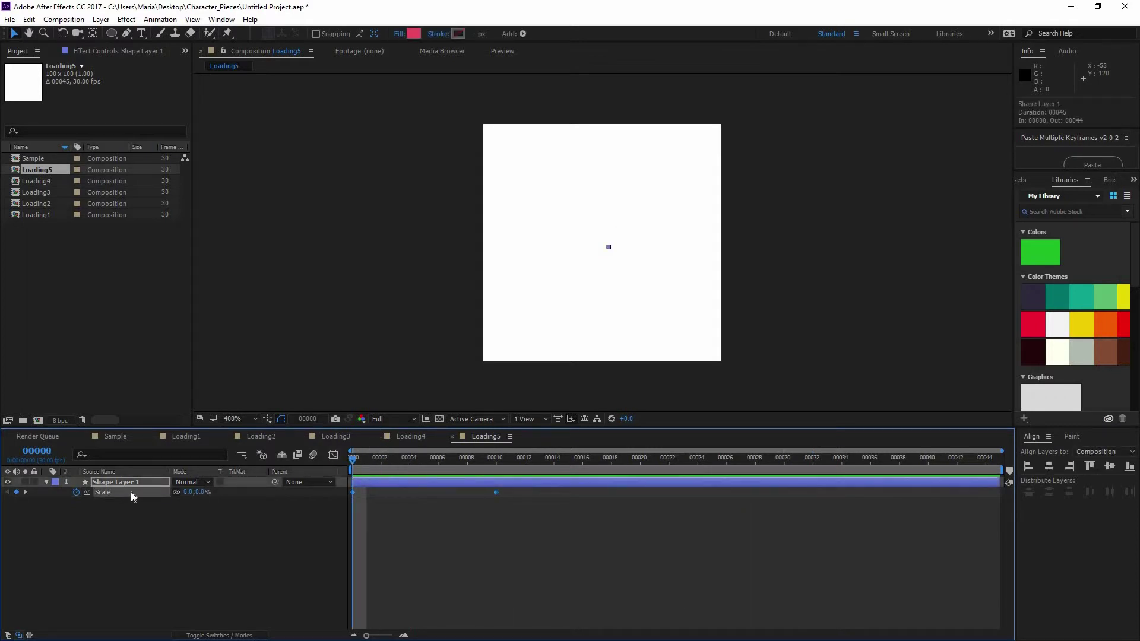
{"action": "left_click", "coordinate": [334, 455]}
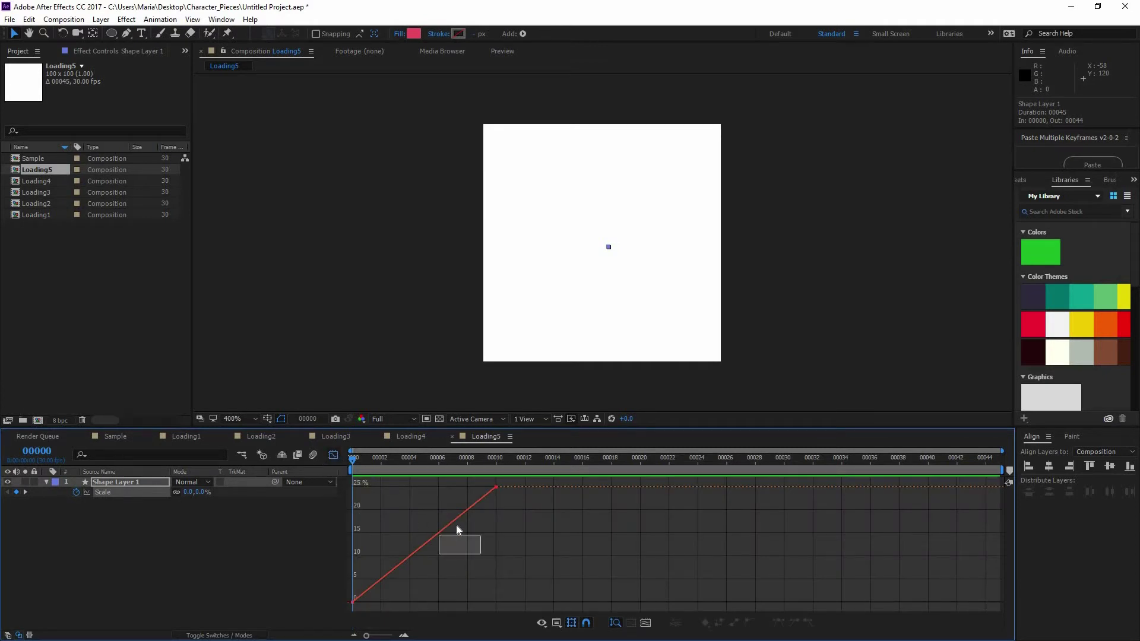
{"action": "left_click", "coordinate": [88, 493]}
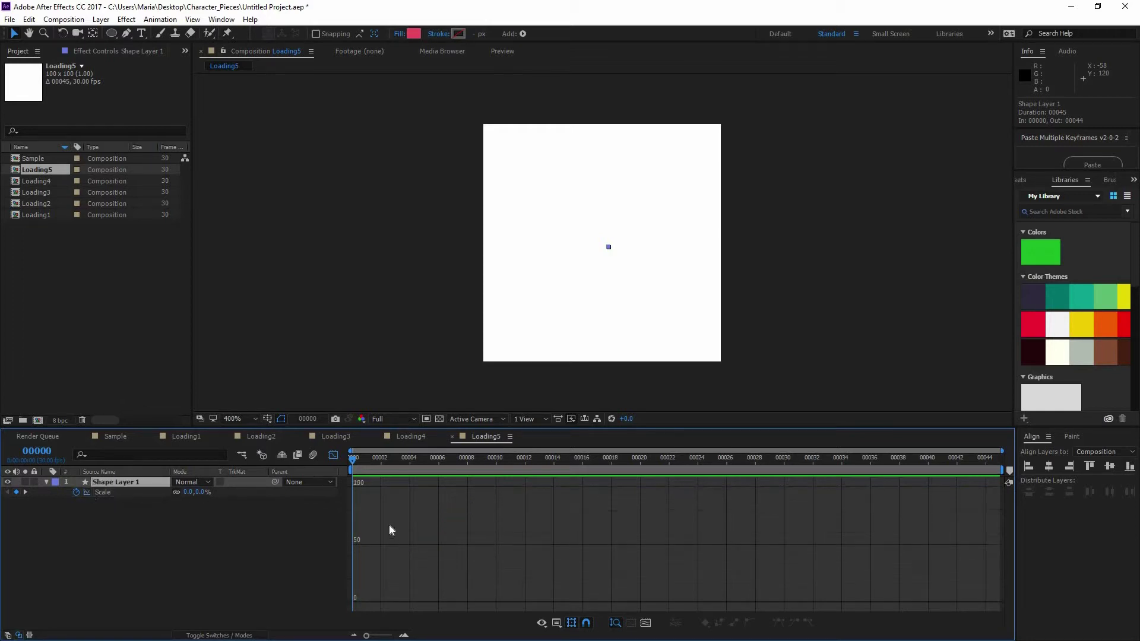
{"action": "left_click", "coordinate": [98, 493]}
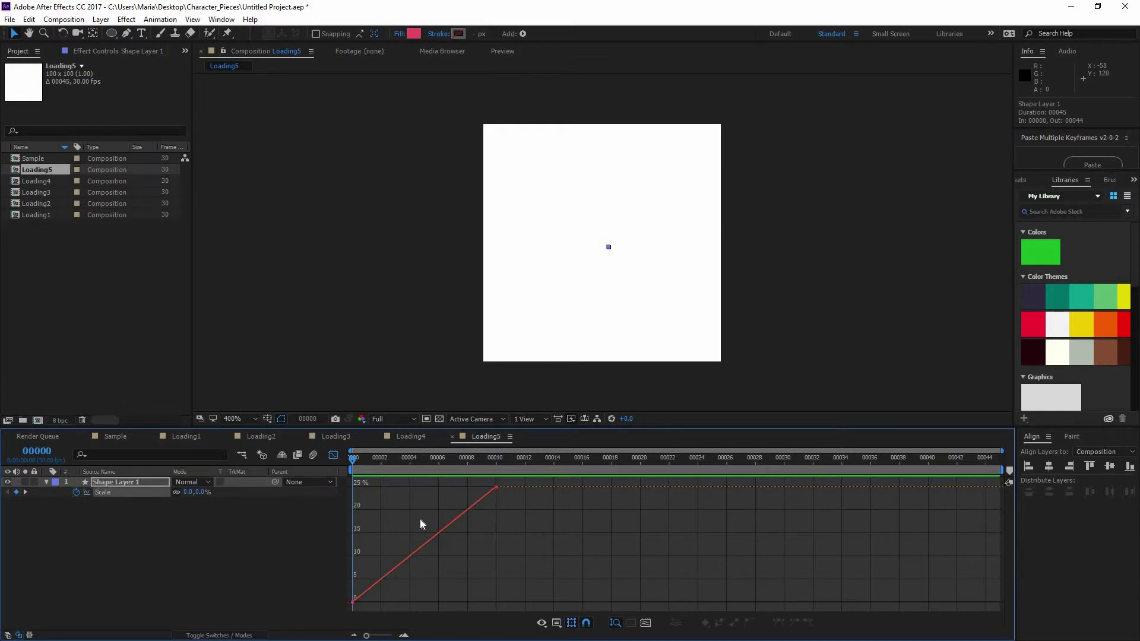
{"action": "right_click", "coordinate": [482, 521]}
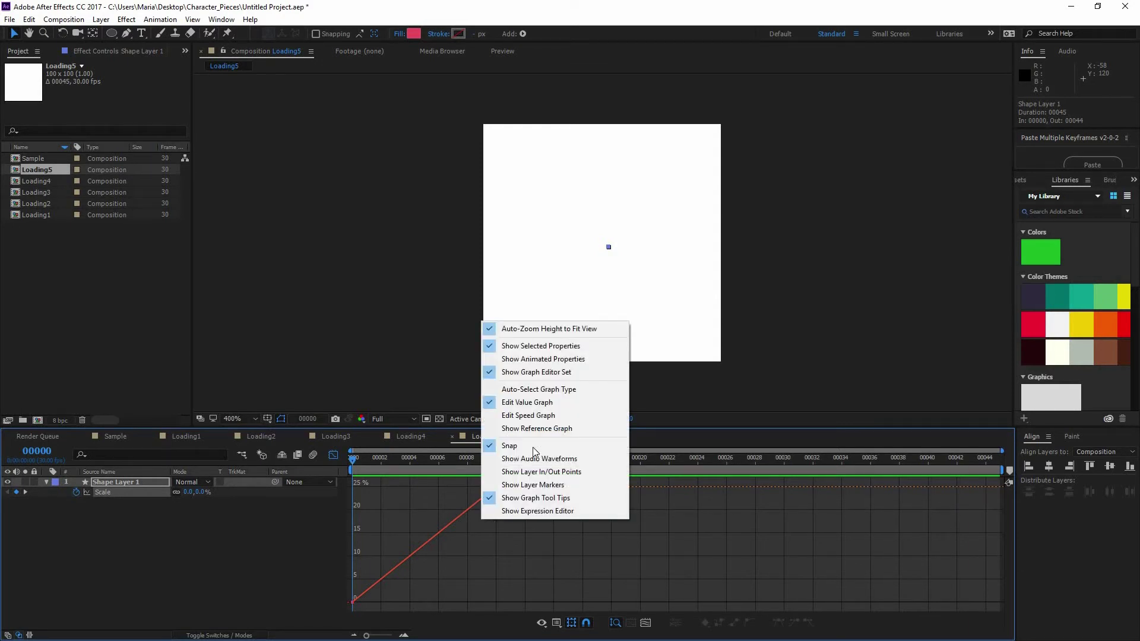
{"action": "left_click", "coordinate": [551, 417]}
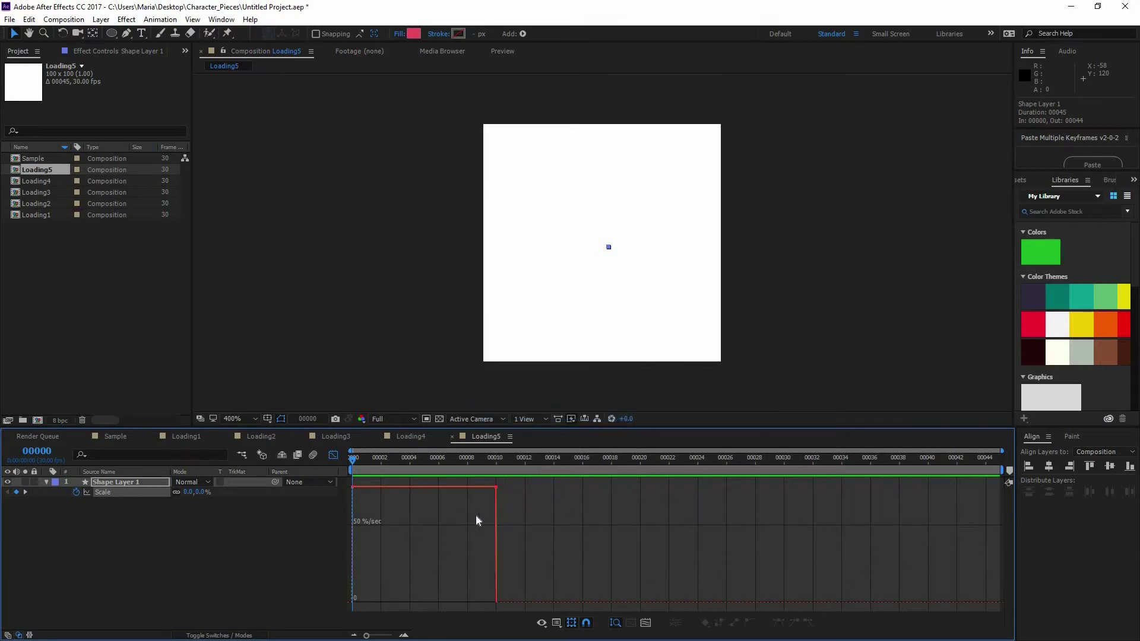
{"action": "left_click_drag", "start_coordinate": [331, 478], "coordinate": [510, 517]}
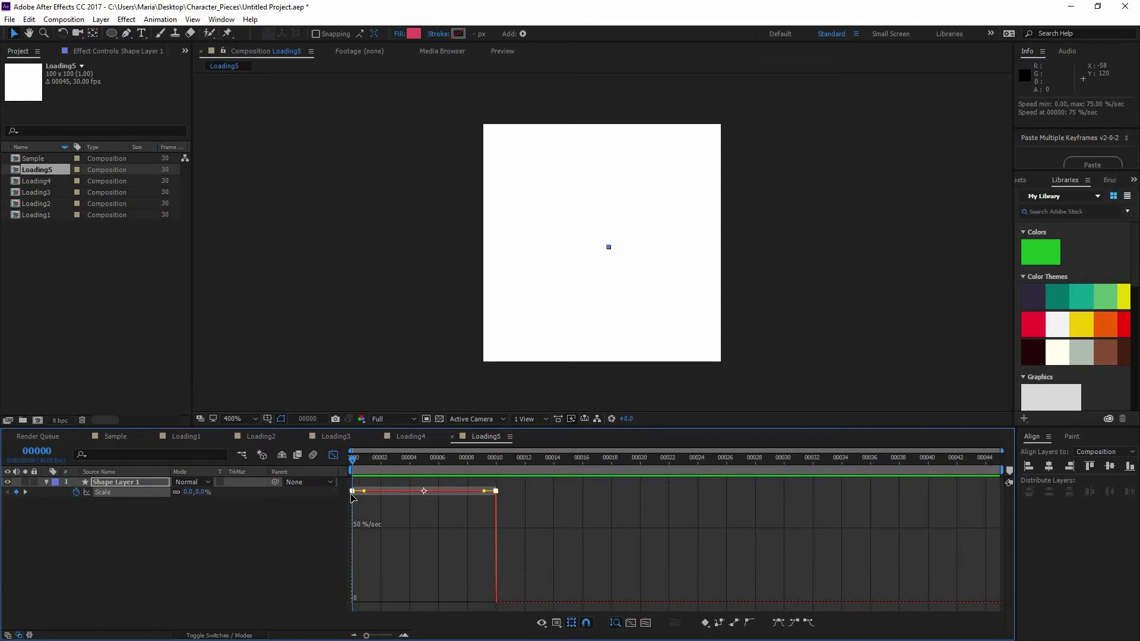
Step: Drag the end keyframe's influence handle down to ease into 25%, then preview
{"action": "mouse_move", "coordinate": [381, 465]}
{"action": "left_mouse_down"}
{"action": "mouse_move", "coordinate": [569, 469]}
{"action": "mouse_move", "coordinate": [354, 465]}
{"action": "left_mouse_up"}
{"action": "left_click", "coordinate": [457, 465]}
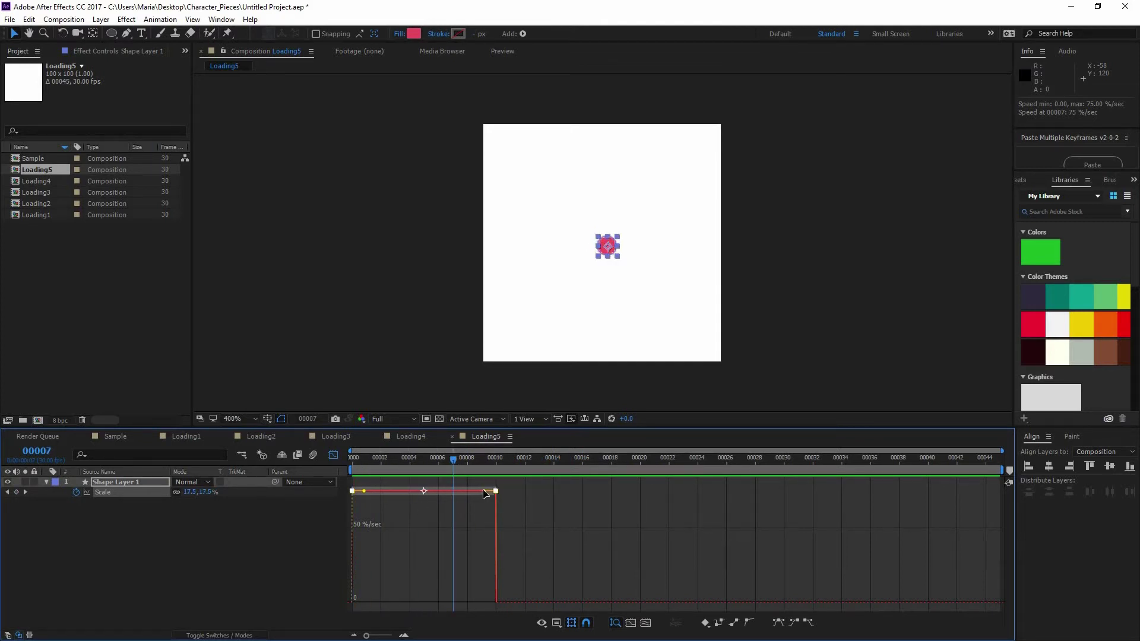
{"action": "left_click_drag", "start_coordinate": [484, 491], "coordinate": [460, 545]}
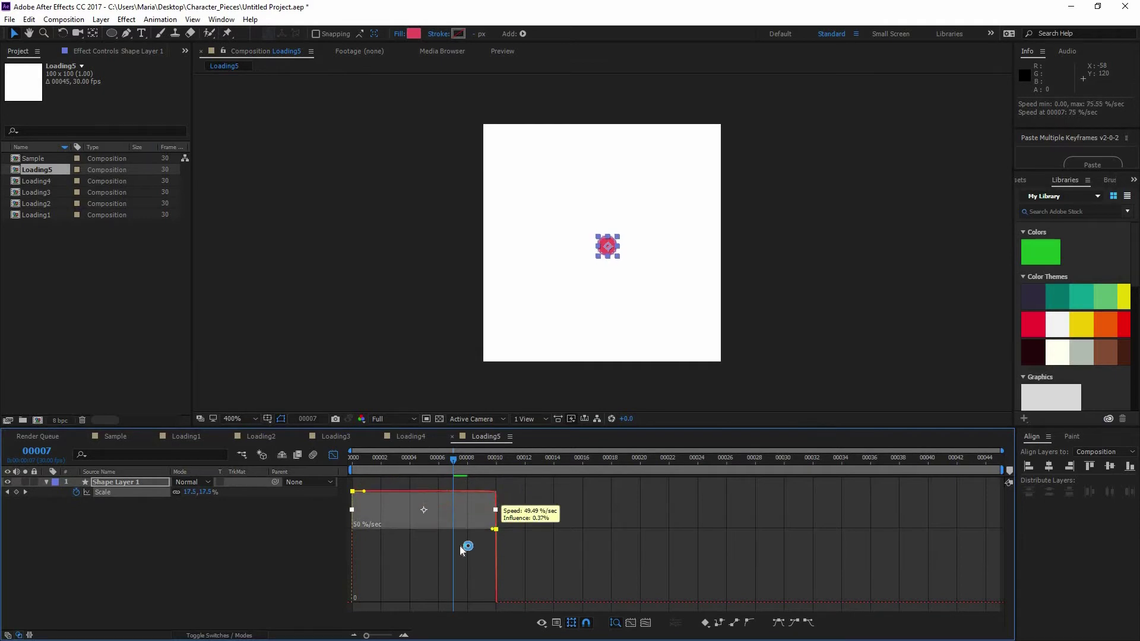
{"action": "left_click_drag", "start_coordinate": [477, 584], "coordinate": [477, 593]}
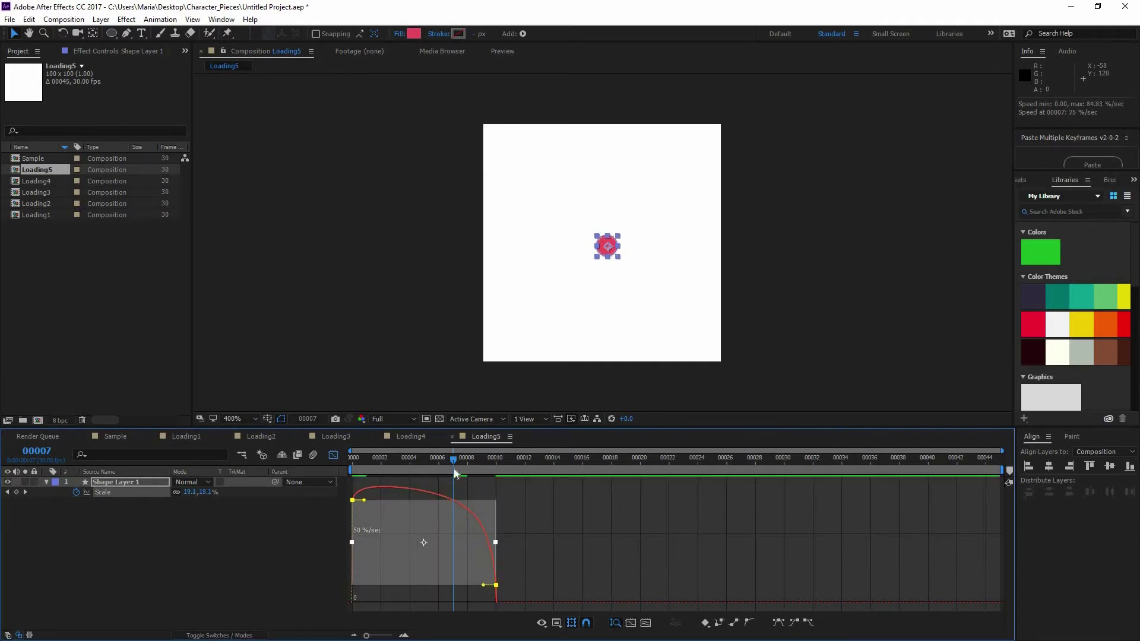
{"action": "left_click_drag", "start_coordinate": [393, 469], "coordinate": [310, 468]}
{"action": "left_click", "coordinate": [541, 510]}
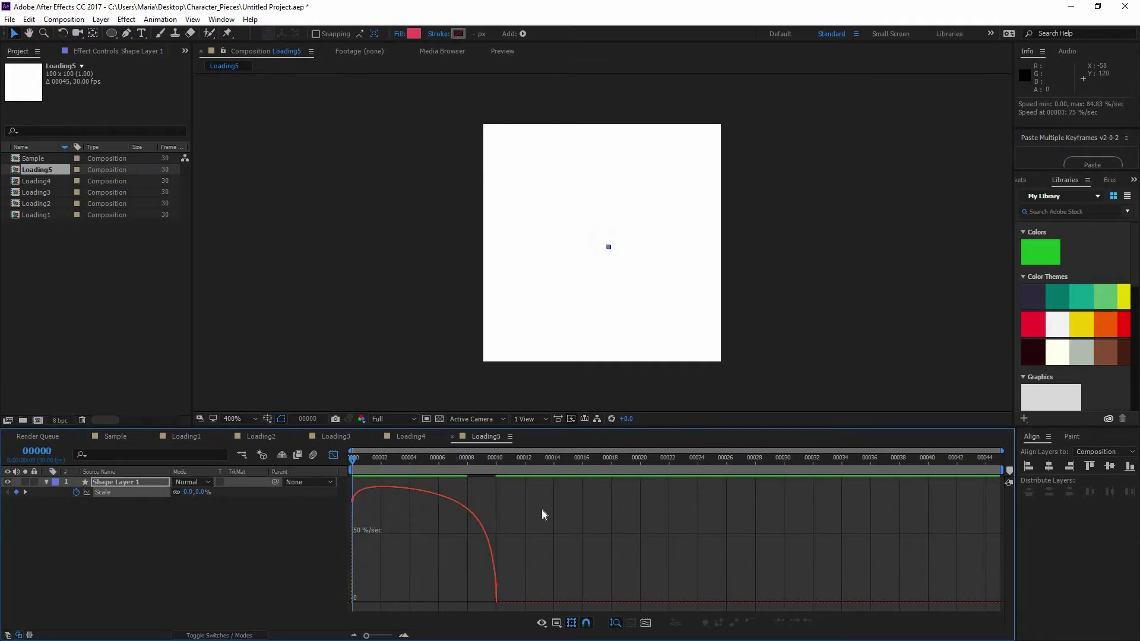
{"action": "key", "text": "space"}
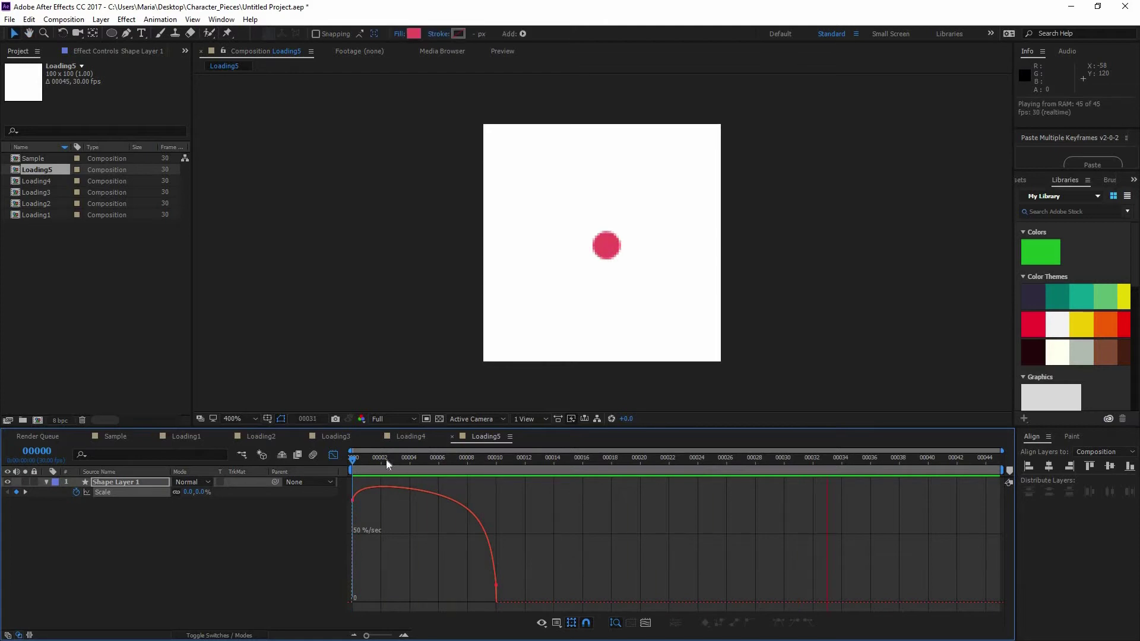
{"action": "left_click_drag", "start_coordinate": [386, 459], "coordinate": [468, 460]}
{"action": "key", "text": "Home"}
Step: Switch the Graph Editor back to the value graph and select the end Scale keyframe
{"action": "right_click", "coordinate": [371, 519]}
{"action": "key", "text": "Up"}
{"action": "key", "text": "Up"}
{"action": "key", "text": "Up"}
{"action": "key", "text": "Up"}
{"action": "key", "text": "Up"}
{"action": "key", "text": "Up"}
{"action": "key", "text": "Return"}
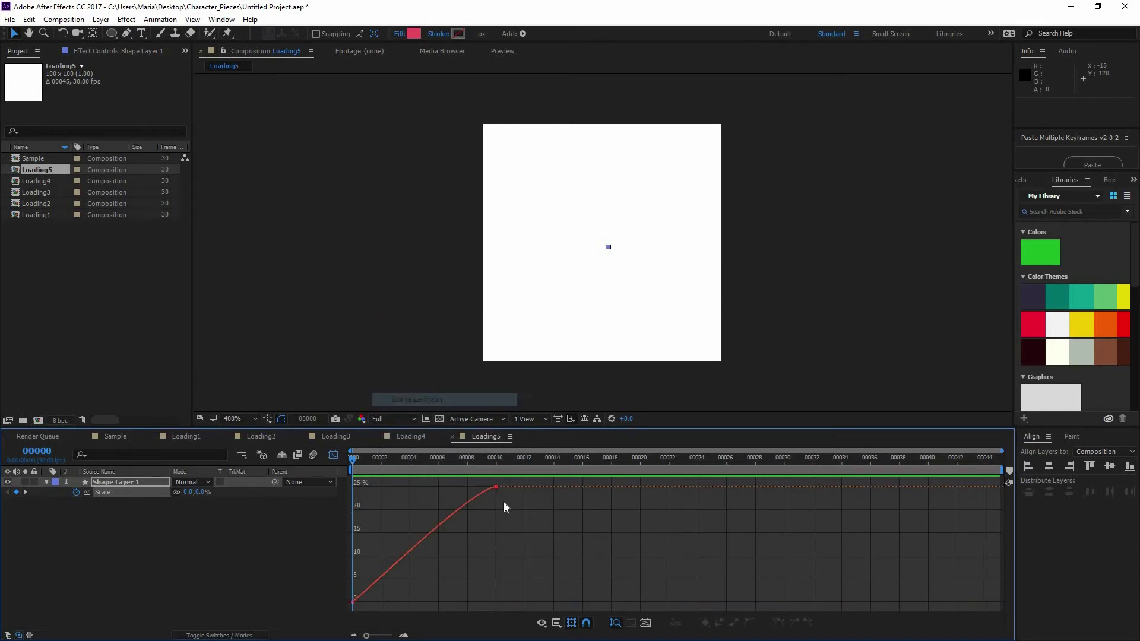
{"action": "left_click", "coordinate": [496, 487]}
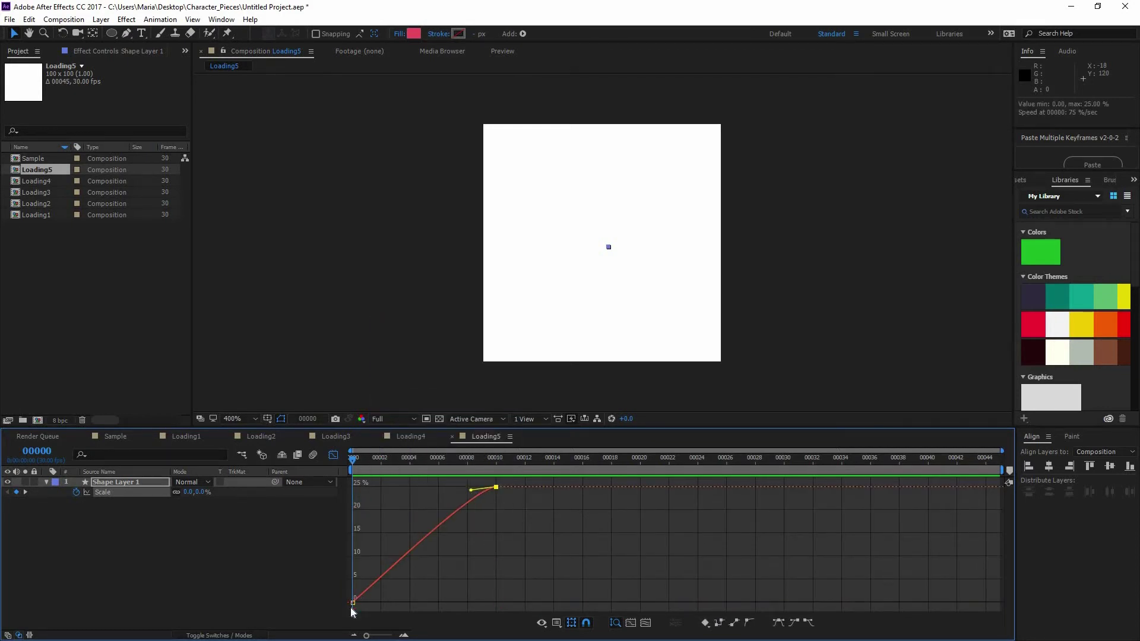
{"action": "mouse_move", "coordinate": [492, 489]}
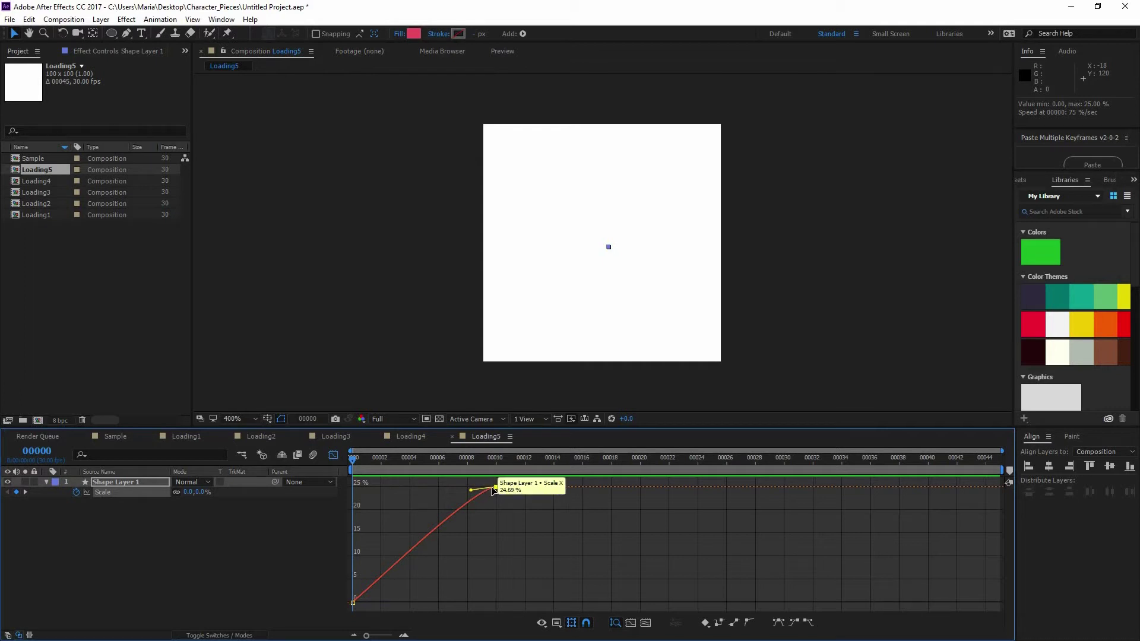
{"action": "left_click_drag", "start_coordinate": [354, 469], "coordinate": [410, 467]}
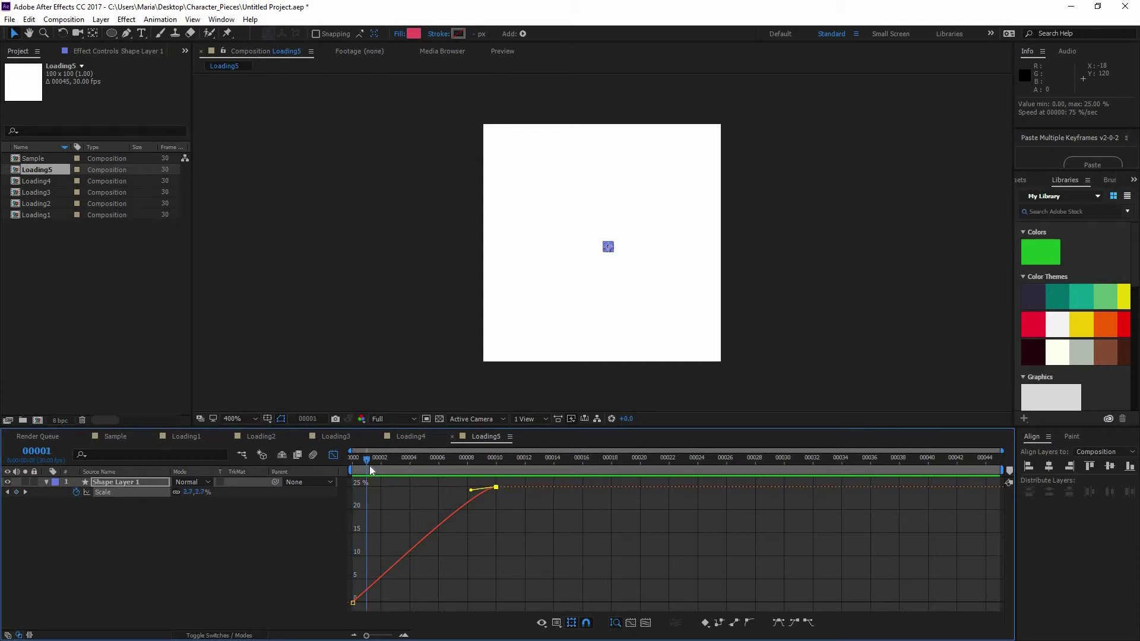
Step: Make the frame-0 keyframe Auto Bezier, flatten its handle, and pull the end handle down
{"action": "left_click", "coordinate": [352, 603]}
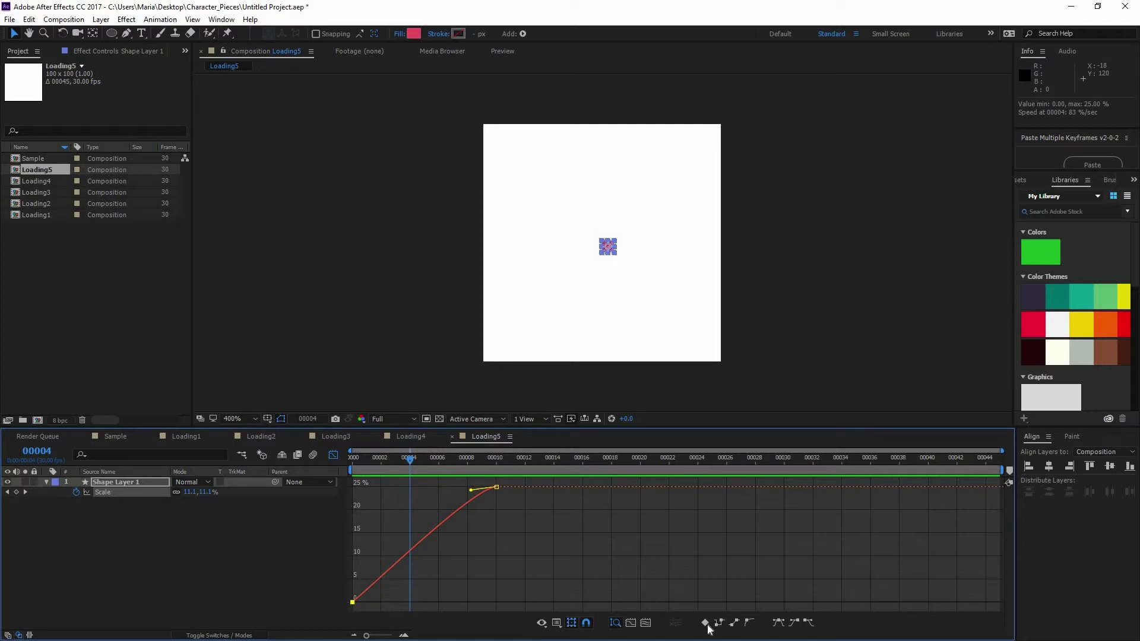
{"action": "left_click", "coordinate": [749, 623]}
{"action": "left_click_drag", "start_coordinate": [389, 595], "coordinate": [429, 602]}
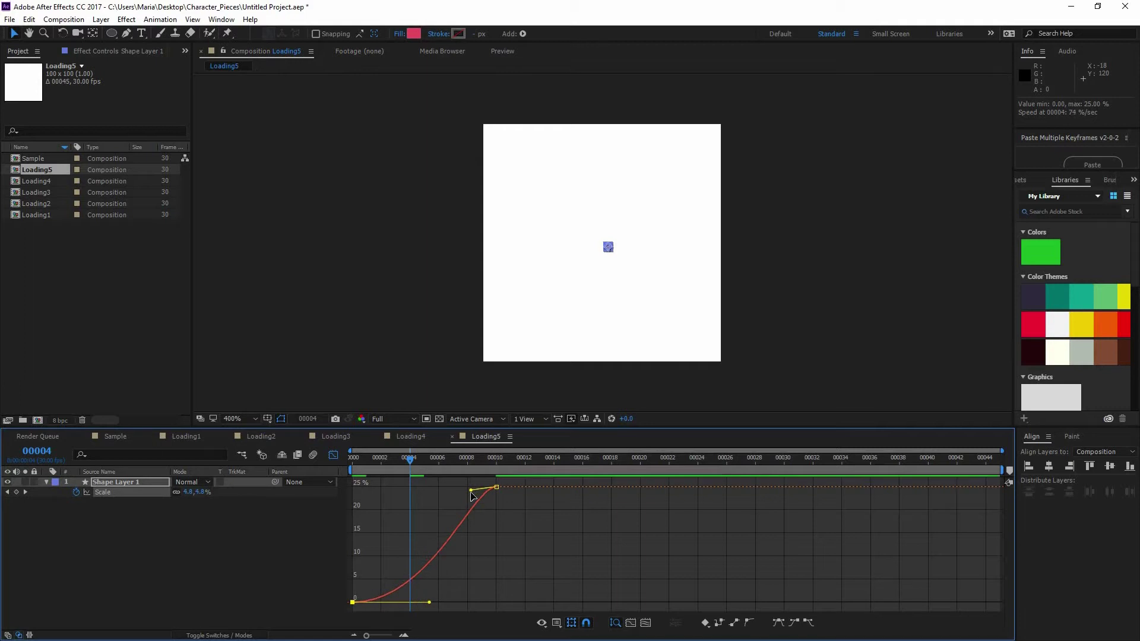
{"action": "left_click_drag", "start_coordinate": [471, 489], "coordinate": [502, 552]}
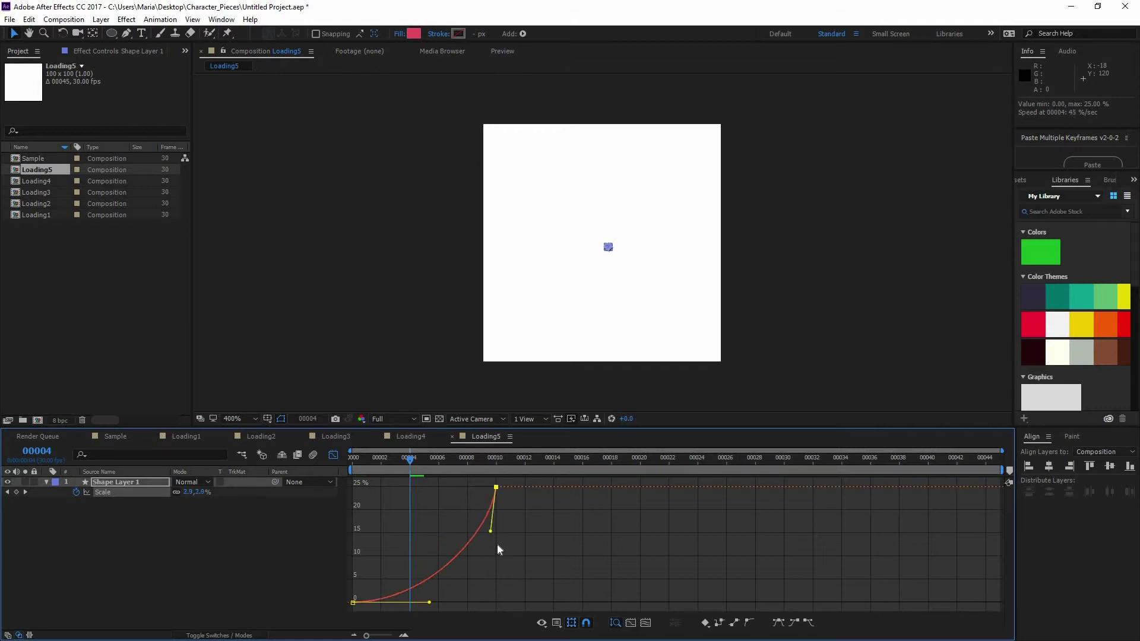
Step: Preview the slow-start scale growth and return to the layer keyframe timeline
{"action": "key", "text": "space"}
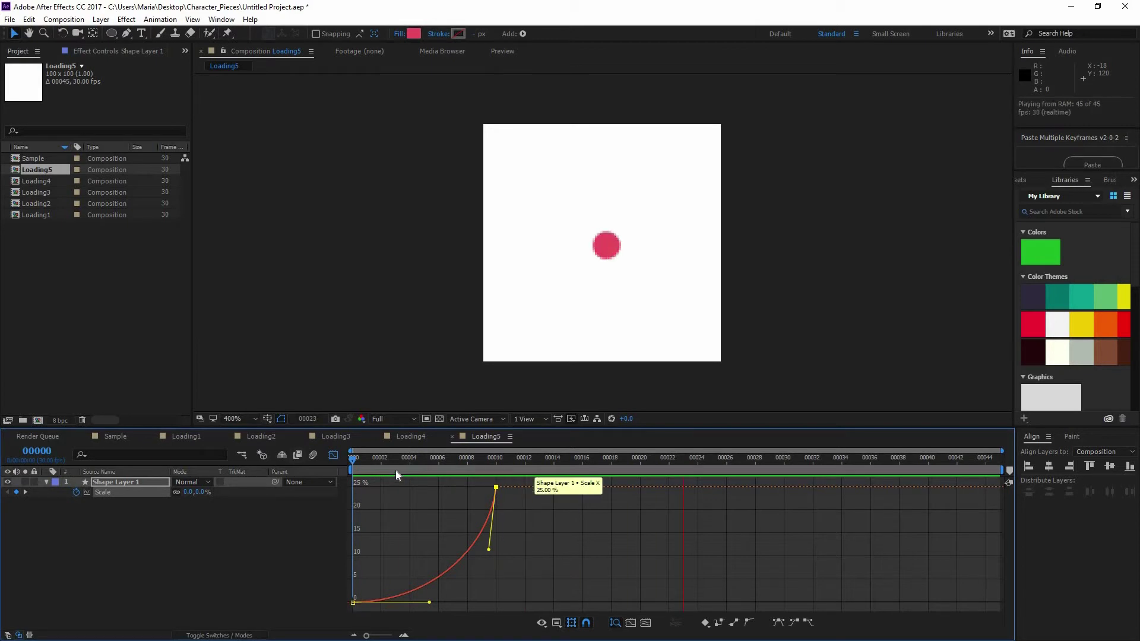
{"action": "key", "text": "space"}
{"action": "key", "text": "space"}
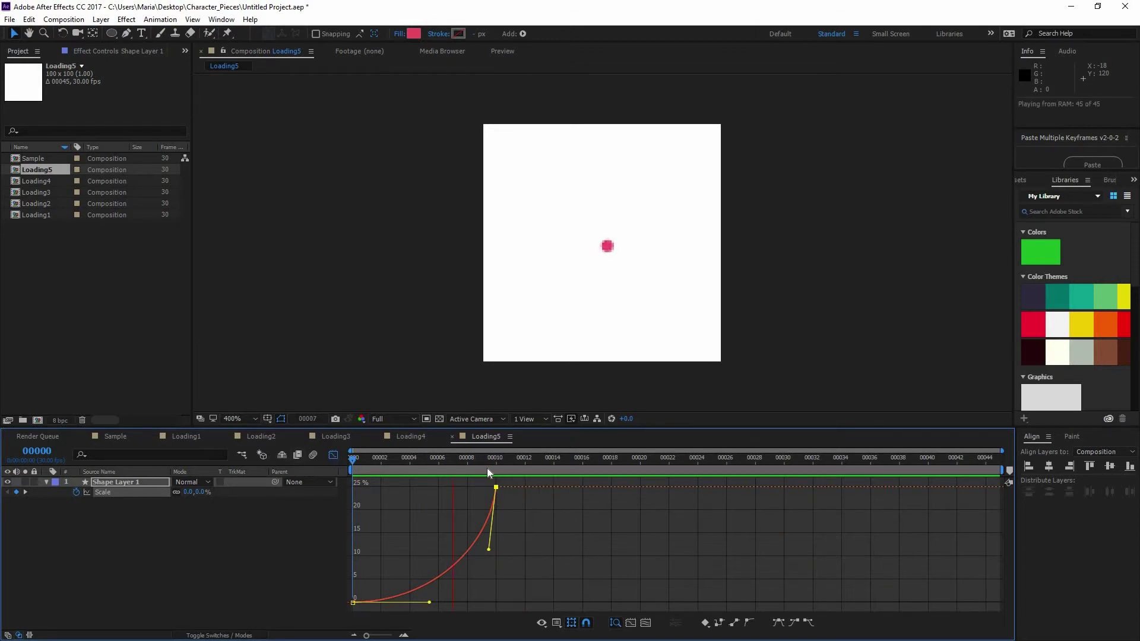
{"action": "key", "text": "space"}
{"action": "left_click_drag", "start_coordinate": [527, 475], "coordinate": [481, 473]}
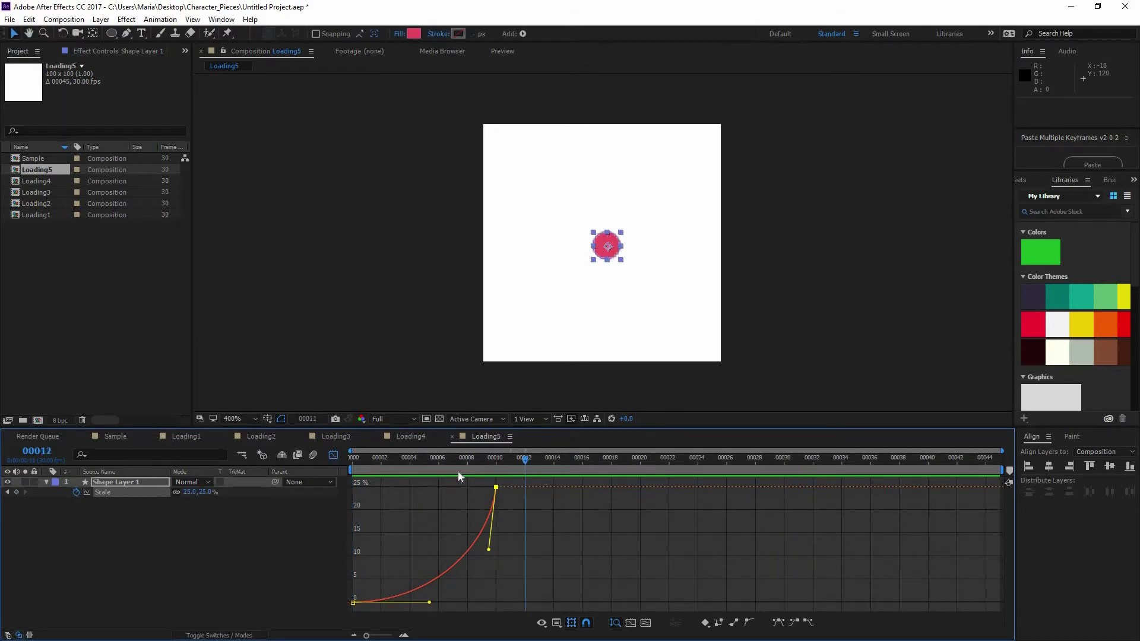
{"action": "left_click", "coordinate": [333, 454]}
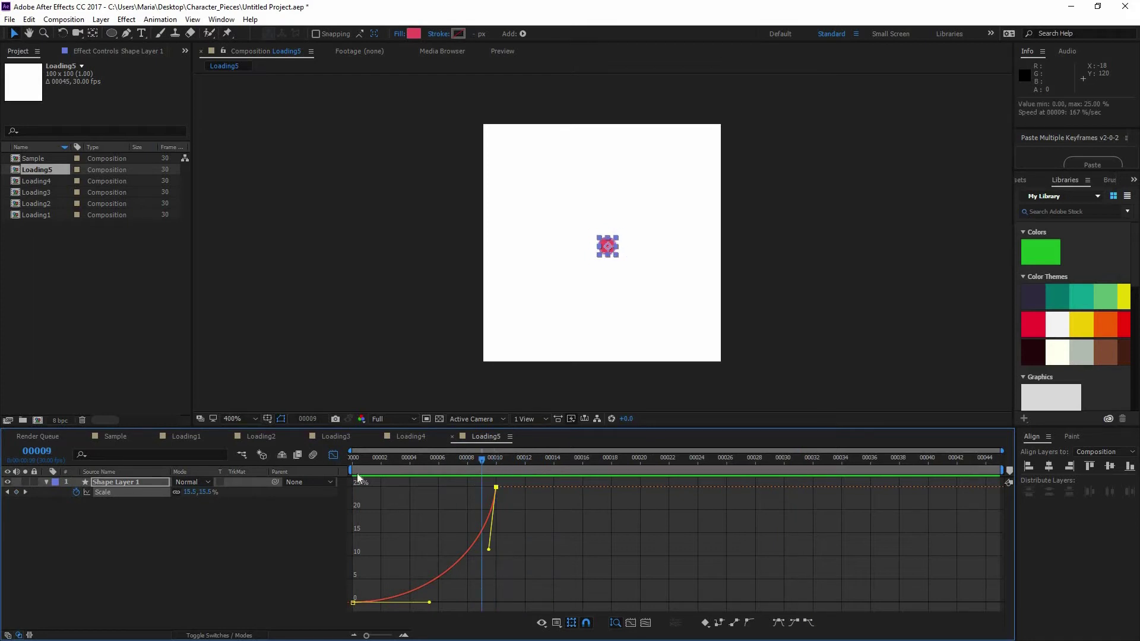
{"action": "left_click_drag", "start_coordinate": [503, 465], "coordinate": [466, 469]}
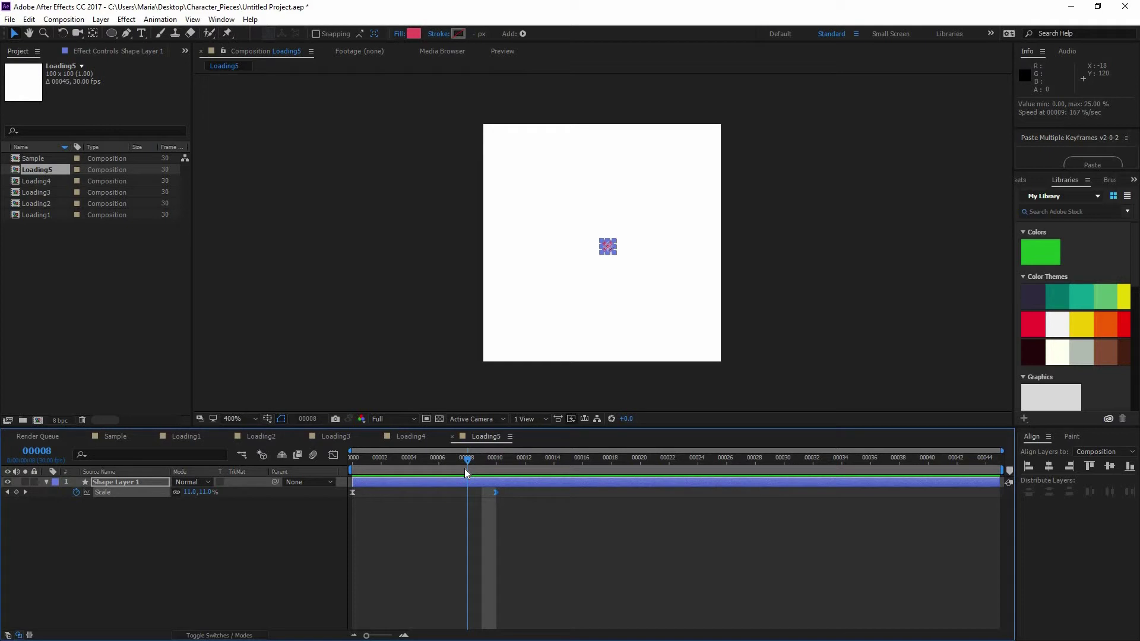
{"action": "left_click", "coordinate": [501, 469]}
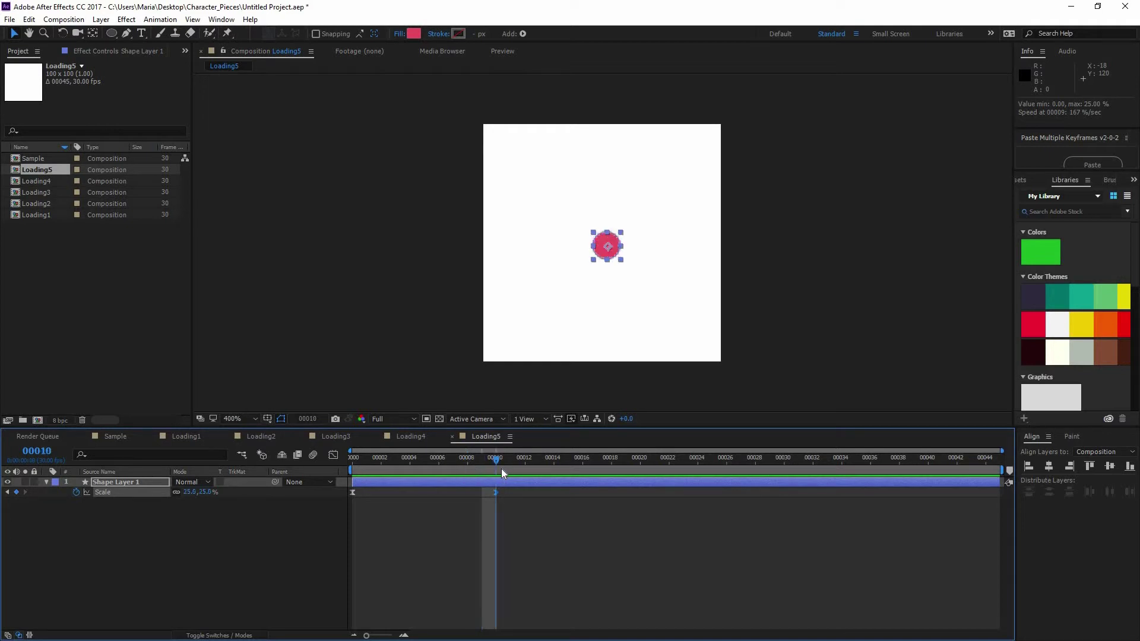
{"action": "left_click_drag", "start_coordinate": [510, 468], "coordinate": [580, 474]}
{"action": "key", "text": "Page_Up"}
{"action": "key", "text": "Page_Up"}
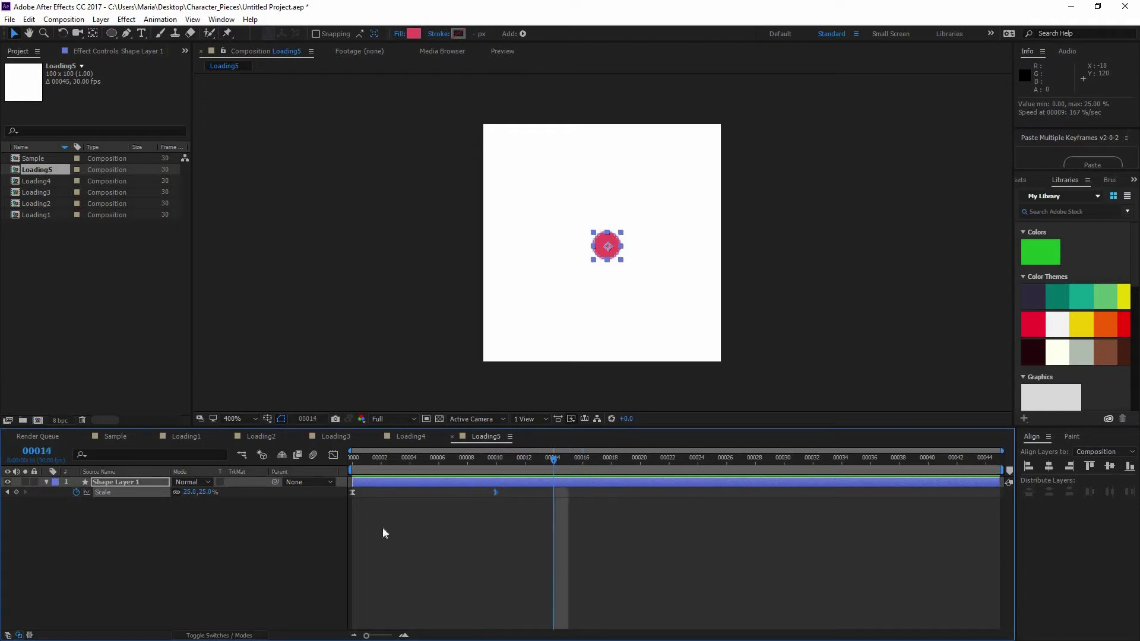
{"action": "left_click", "coordinate": [190, 492]}
{"action": "left_click", "coordinate": [17, 492]}
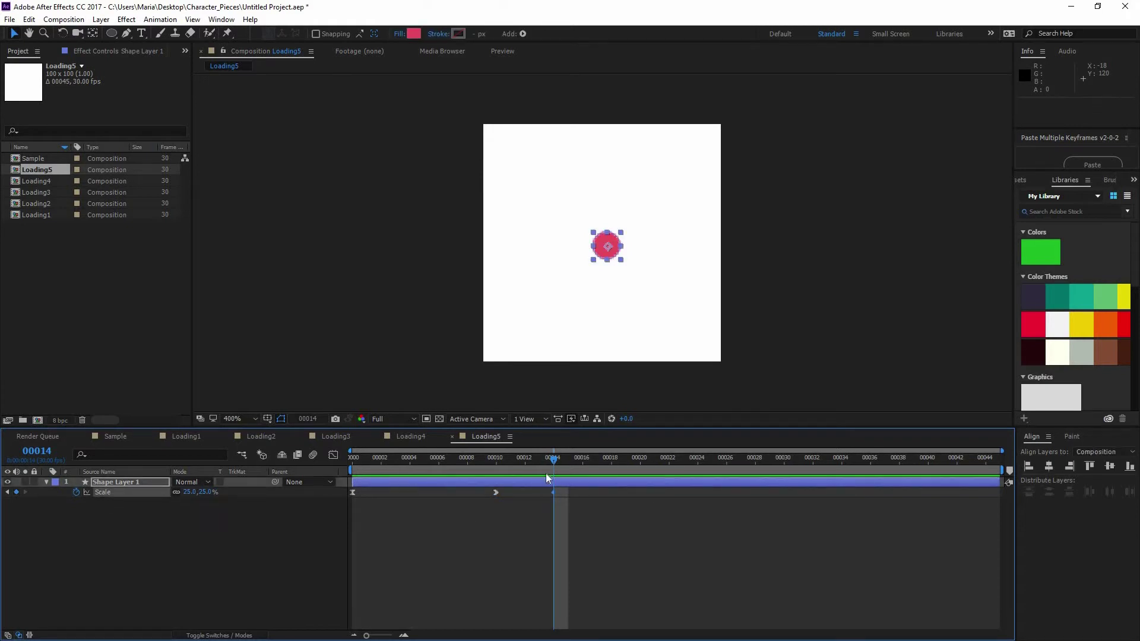
{"action": "key", "text": "F2"}
{"action": "left_click", "coordinate": [498, 462]}
{"action": "left_click", "coordinate": [190, 492]}
{"action": "type", "text": "30"}
{"action": "key", "text": "Return"}
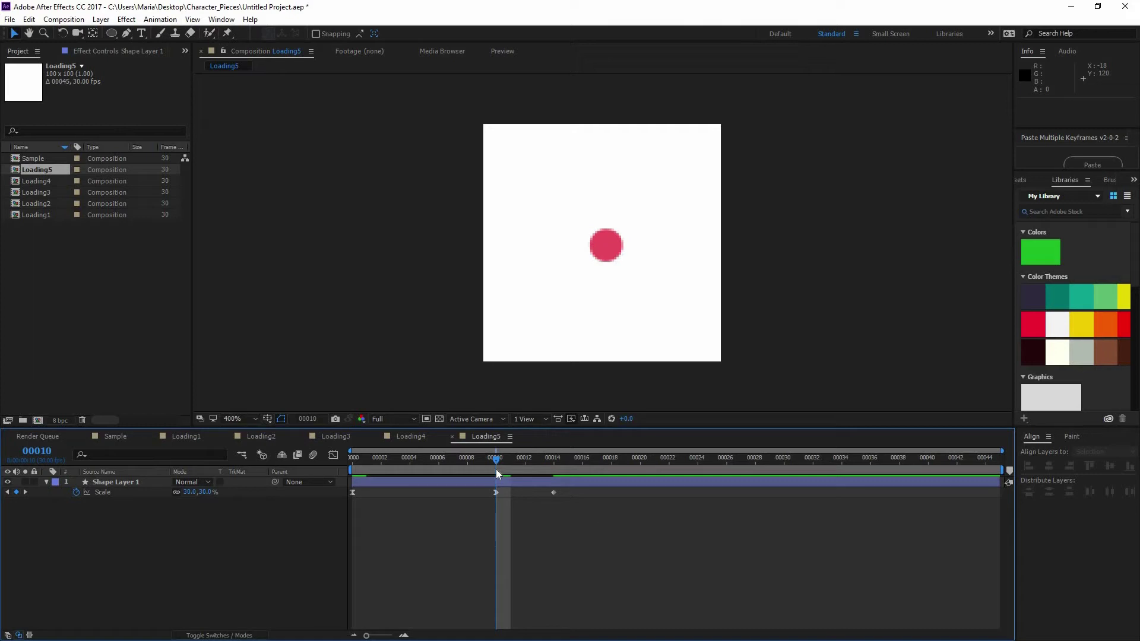
{"action": "key", "text": "space"}
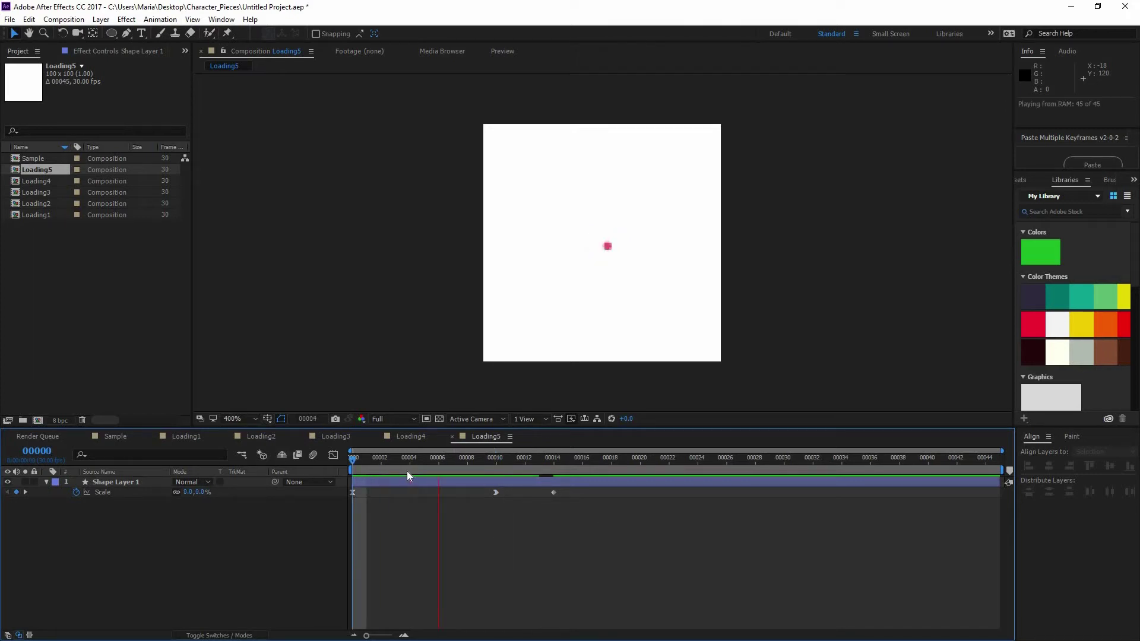
{"action": "left_click_drag", "start_coordinate": [396, 465], "coordinate": [482, 466]}
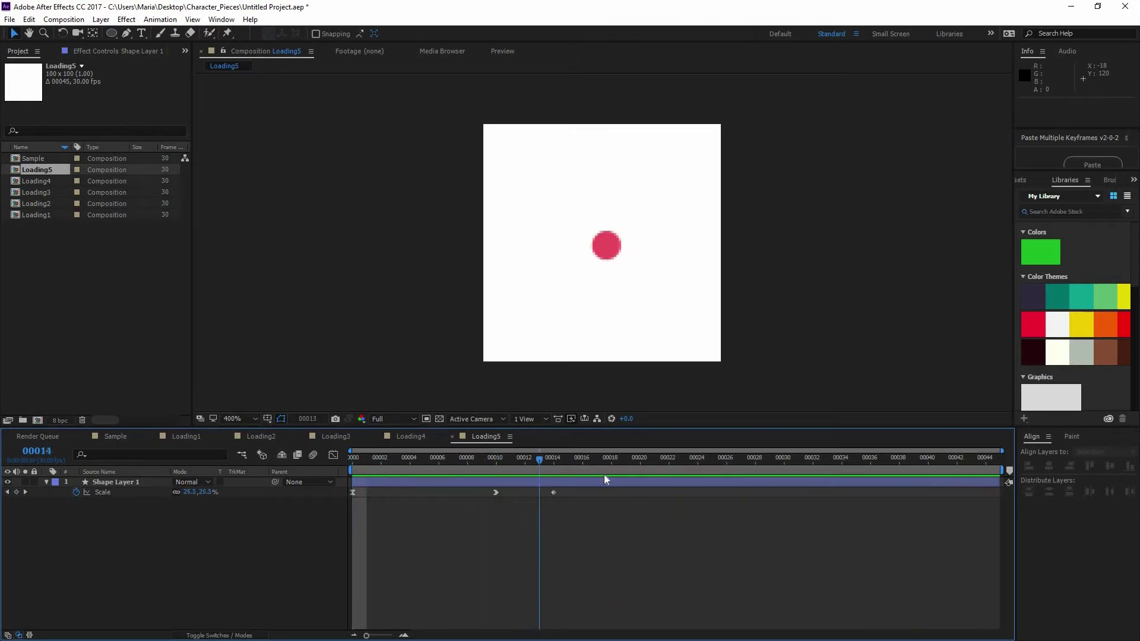
{"action": "key", "text": "space"}
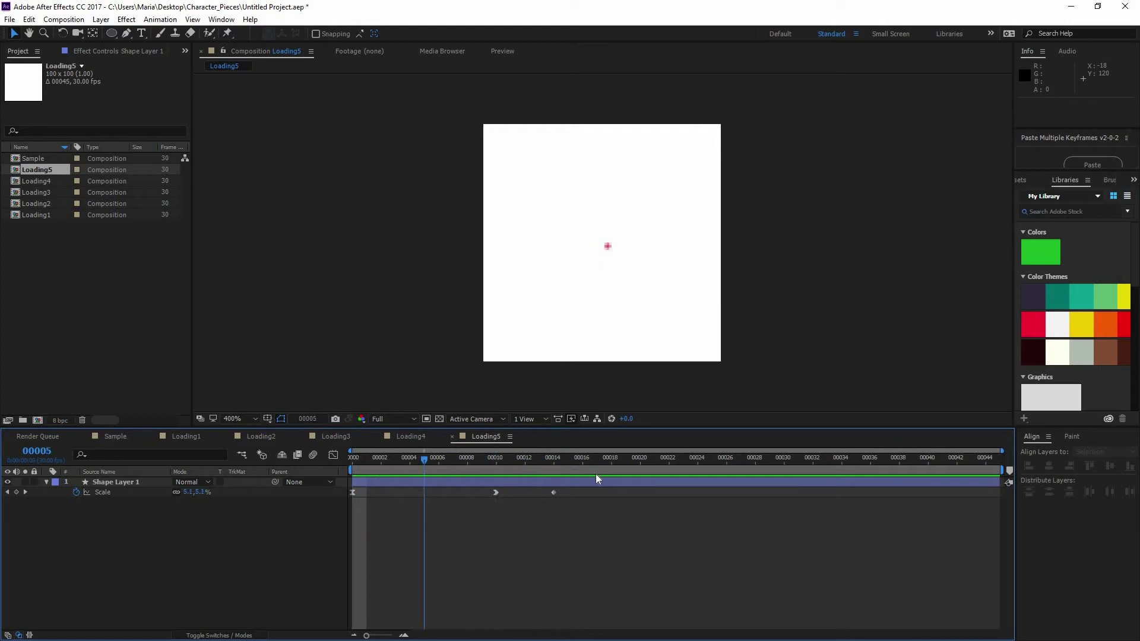
{"action": "left_click_drag", "start_coordinate": [683, 473], "coordinate": [365, 453]}
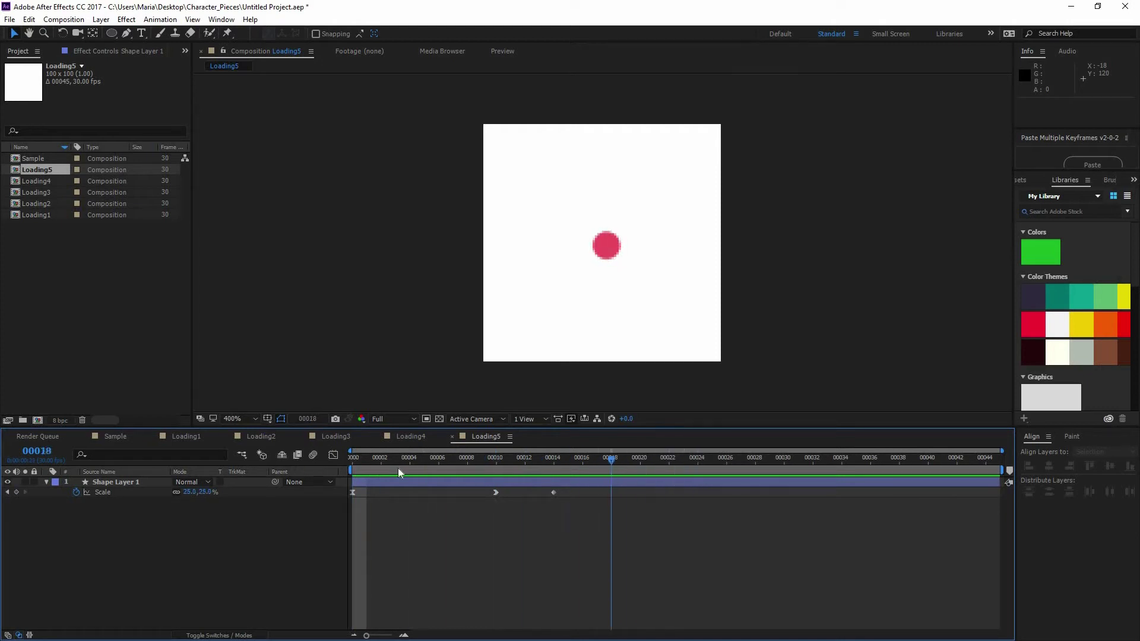
{"action": "key", "text": "space"}
{"action": "left_click_drag", "start_coordinate": [491, 472], "coordinate": [497, 475]}
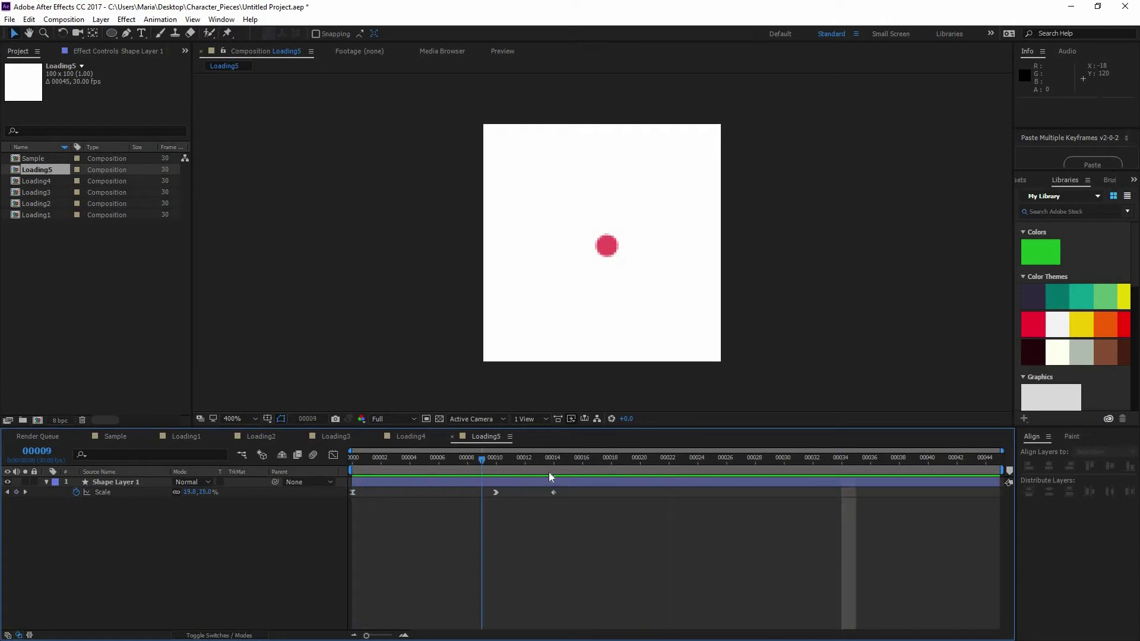
Step: In the Graph Editor, make the frame-10 keyframe Auto Bezier, flatten its handle, and preview
{"action": "left_click", "coordinate": [140, 491]}
{"action": "left_click", "coordinate": [333, 455]}
{"action": "left_click", "coordinate": [505, 495]}
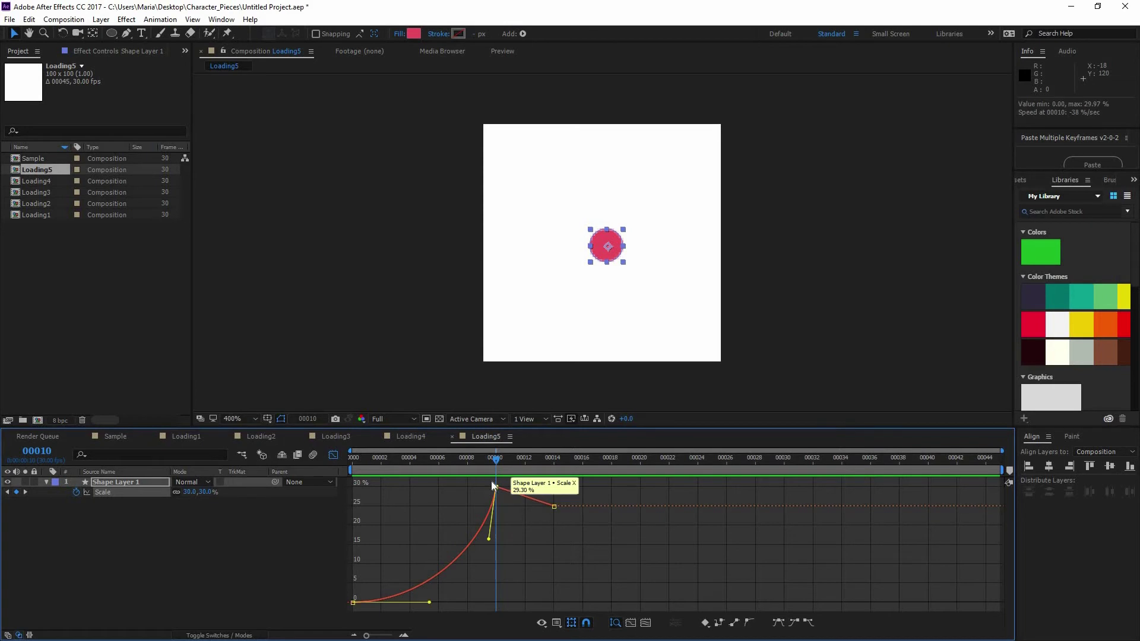
{"action": "left_click", "coordinate": [747, 623]}
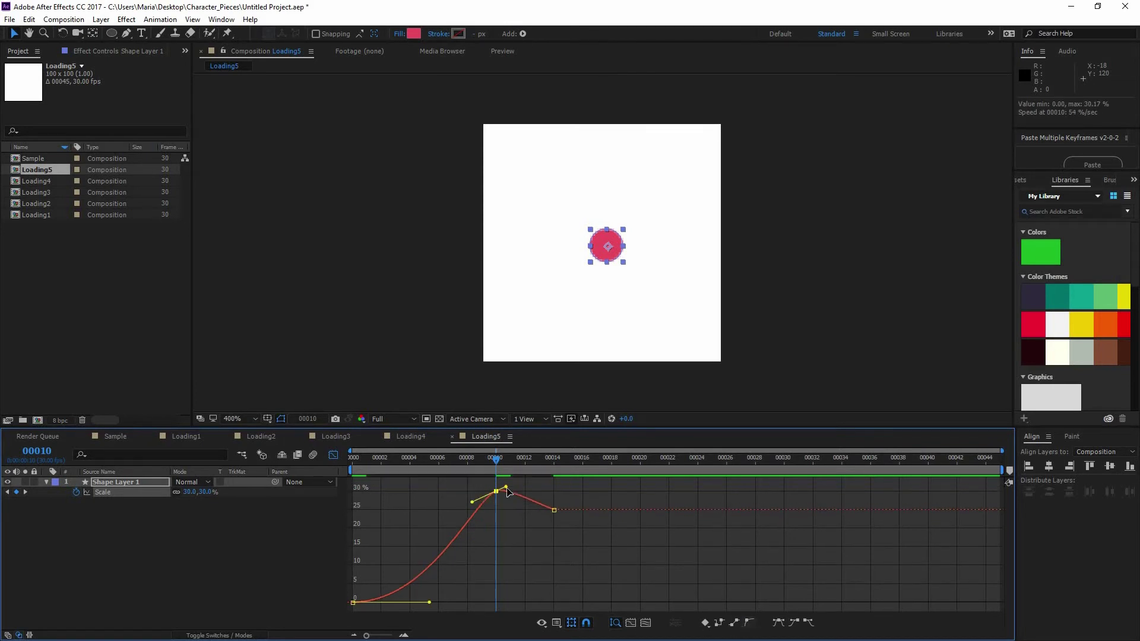
{"action": "left_click_drag", "start_coordinate": [518, 489], "coordinate": [515, 494]}
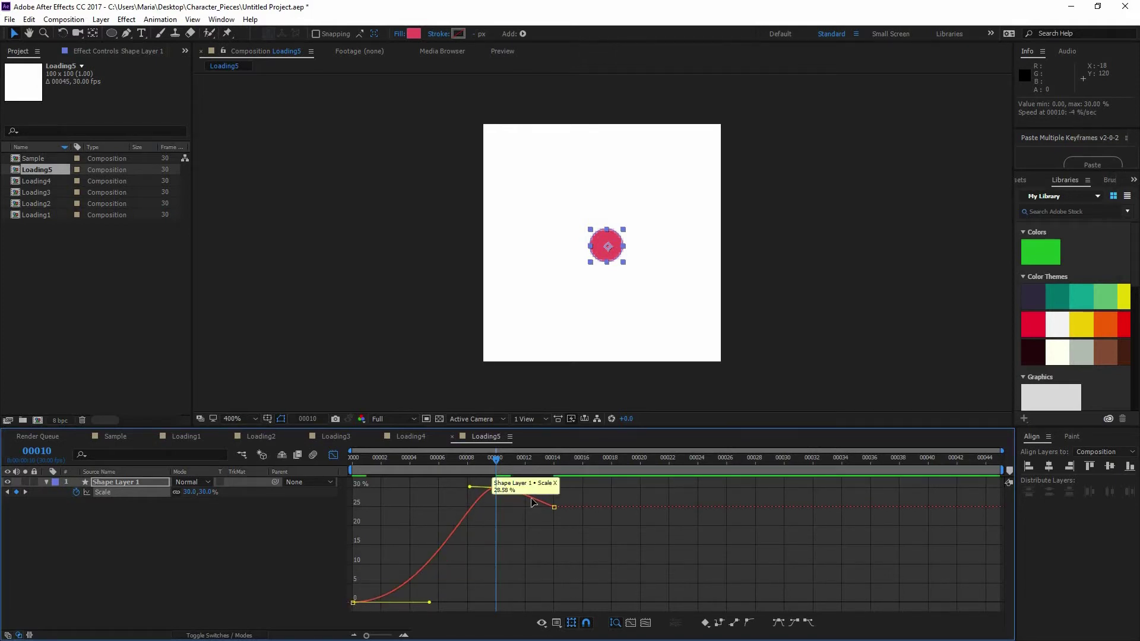
{"action": "key", "text": "space"}
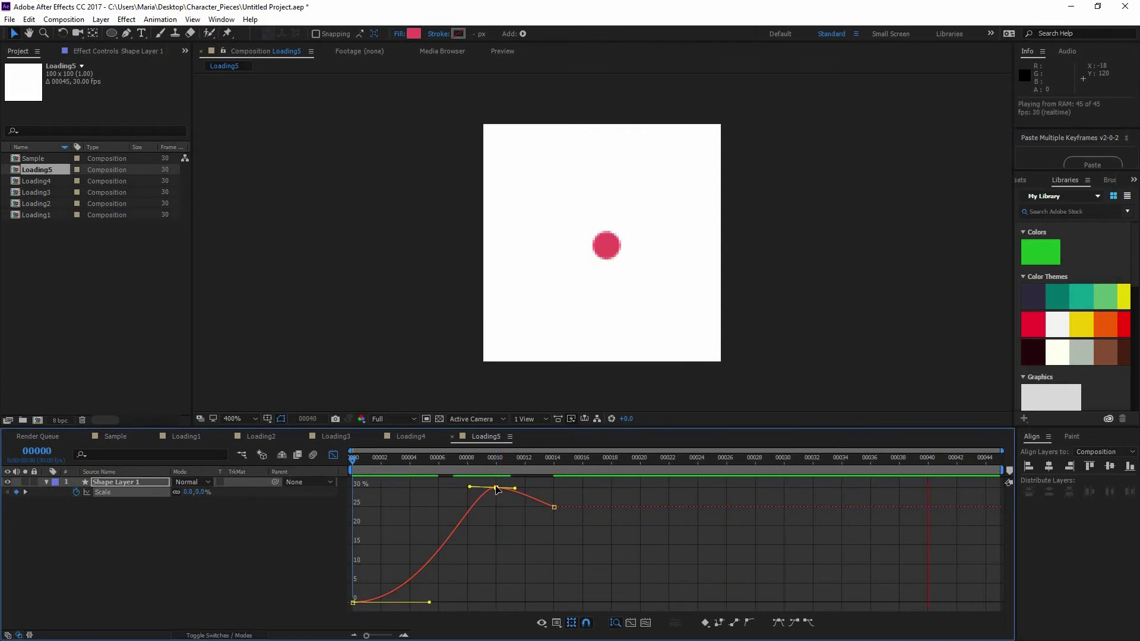
{"action": "key", "text": "space"}
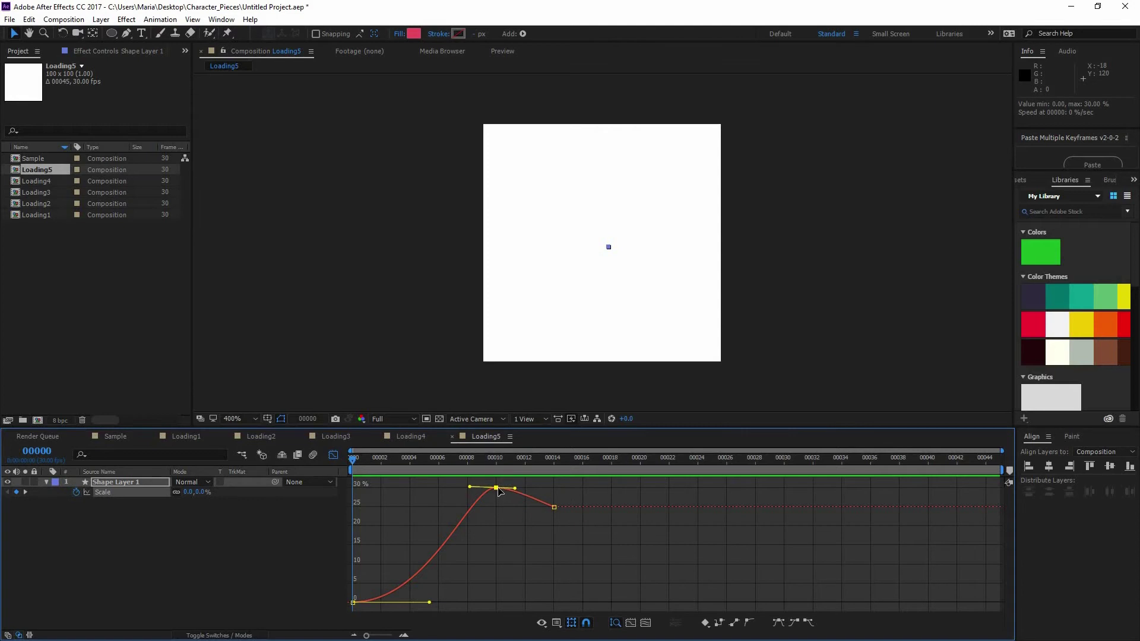
Step: Raise the peak and set Scale at frame 10 to 45%
{"action": "mouse_move", "coordinate": [499, 488]}
{"action": "left_mouse_down"}
{"action": "mouse_move", "coordinate": [500, 475]}
{"action": "mouse_move", "coordinate": [500, 490]}
{"action": "mouse_move", "coordinate": [522, 488]}
{"action": "left_mouse_up"}
{"action": "key", "text": "space"}
{"action": "left_click_drag", "start_coordinate": [494, 465], "coordinate": [496, 470]}
{"action": "left_click", "coordinate": [496, 470]}
{"action": "left_click", "coordinate": [197, 492]}
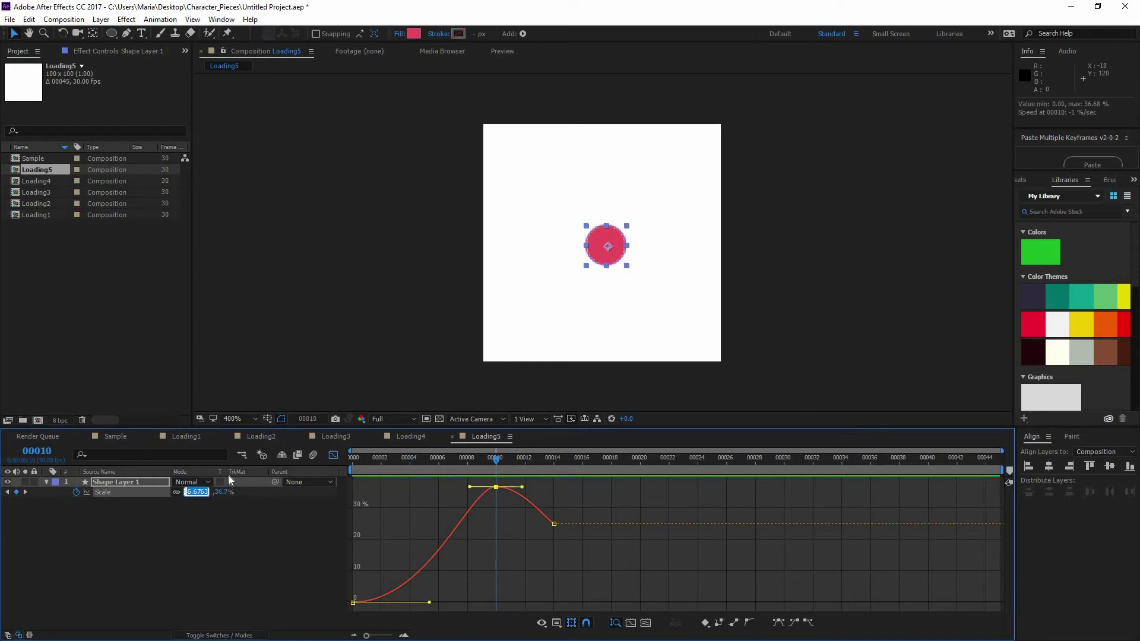
{"action": "type", "text": "45"}
{"action": "left_click", "coordinate": [485, 543]}
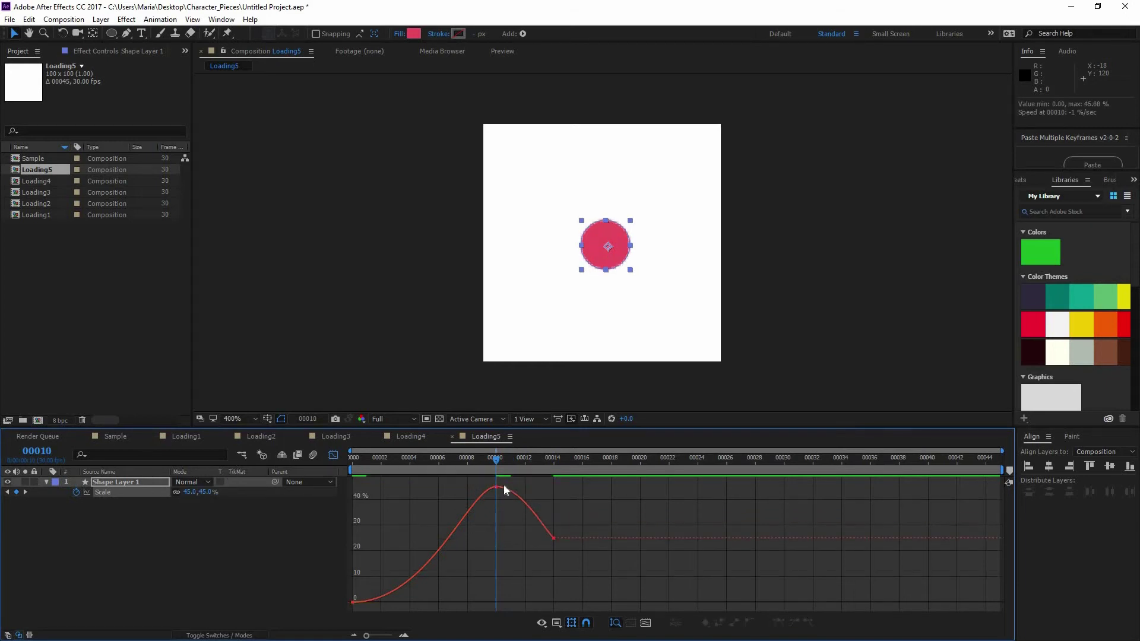
{"action": "left_click_drag", "start_coordinate": [523, 469], "coordinate": [353, 469]}
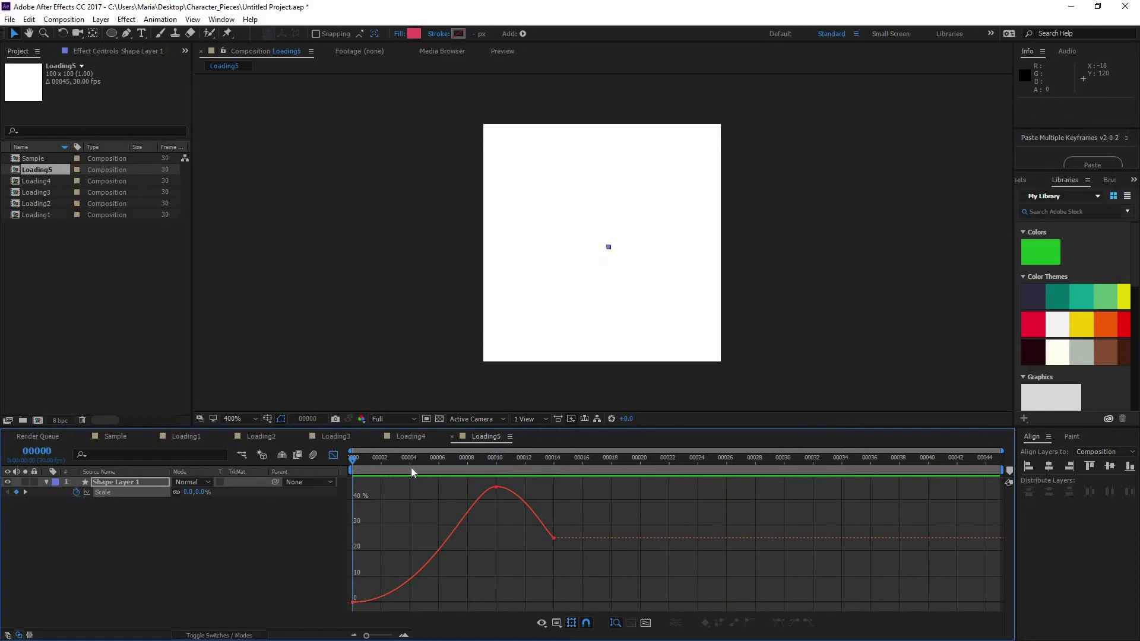
Step: Lower the frame-10 peak Scale to 40% and preview it
{"action": "left_click", "coordinate": [494, 468]}
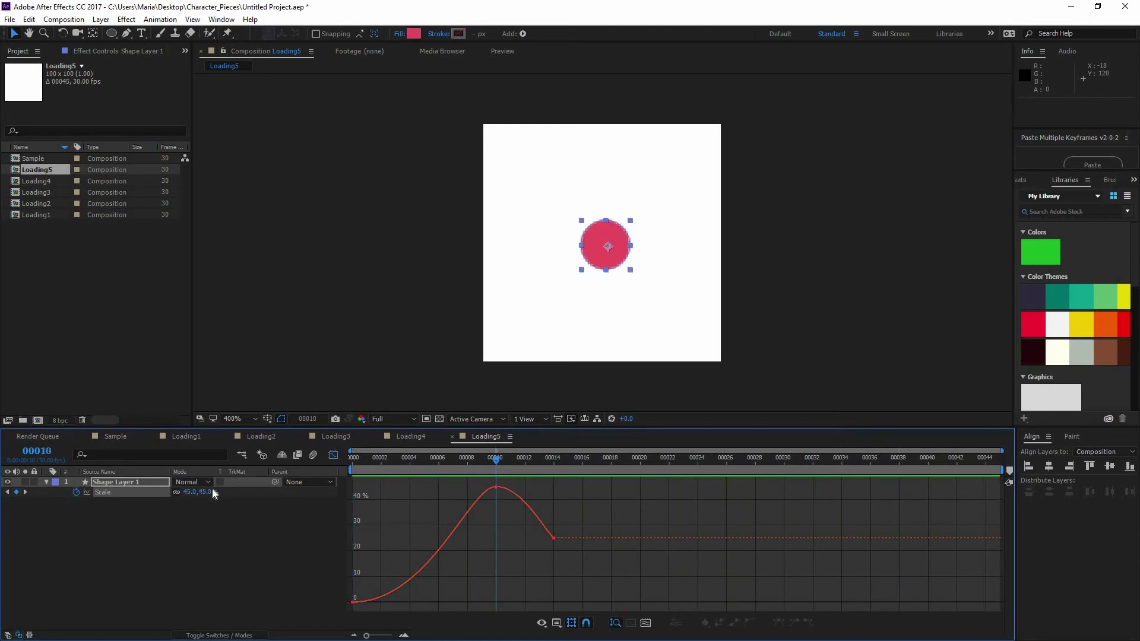
{"action": "left_click", "coordinate": [189, 492]}
{"action": "type", "text": "4"}
{"action": "key", "text": "Return"}
{"action": "key", "text": "space"}
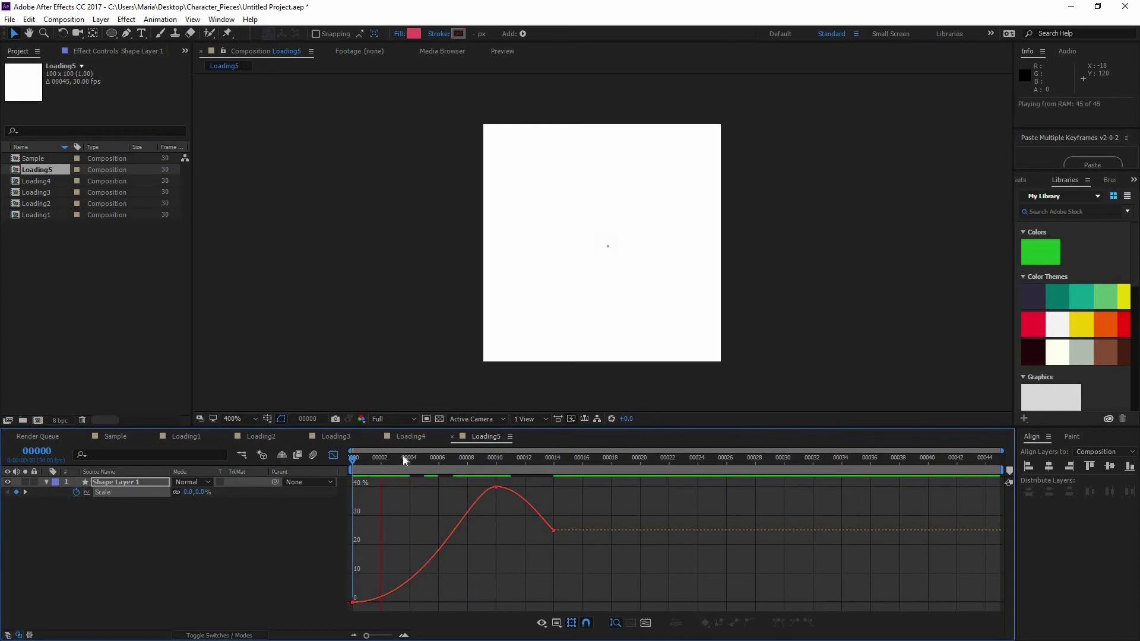
{"action": "left_click", "coordinate": [469, 464]}
Step: Set the frame-10 peak Scale to 35% and preview through frame 14
{"action": "left_click_drag", "start_coordinate": [467, 460], "coordinate": [496, 460]}
{"action": "left_click", "coordinate": [190, 492]}
{"action": "type", "text": "35"}
{"action": "key", "text": "Return"}
{"action": "key", "text": "space"}
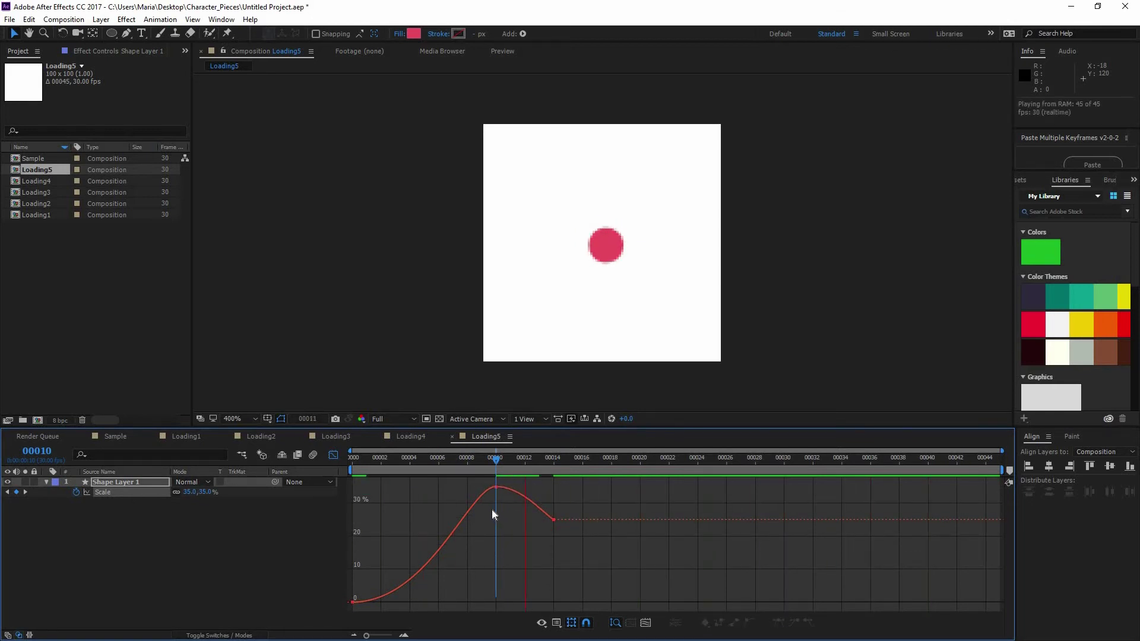
{"action": "left_click_drag", "start_coordinate": [414, 462], "coordinate": [546, 465]}
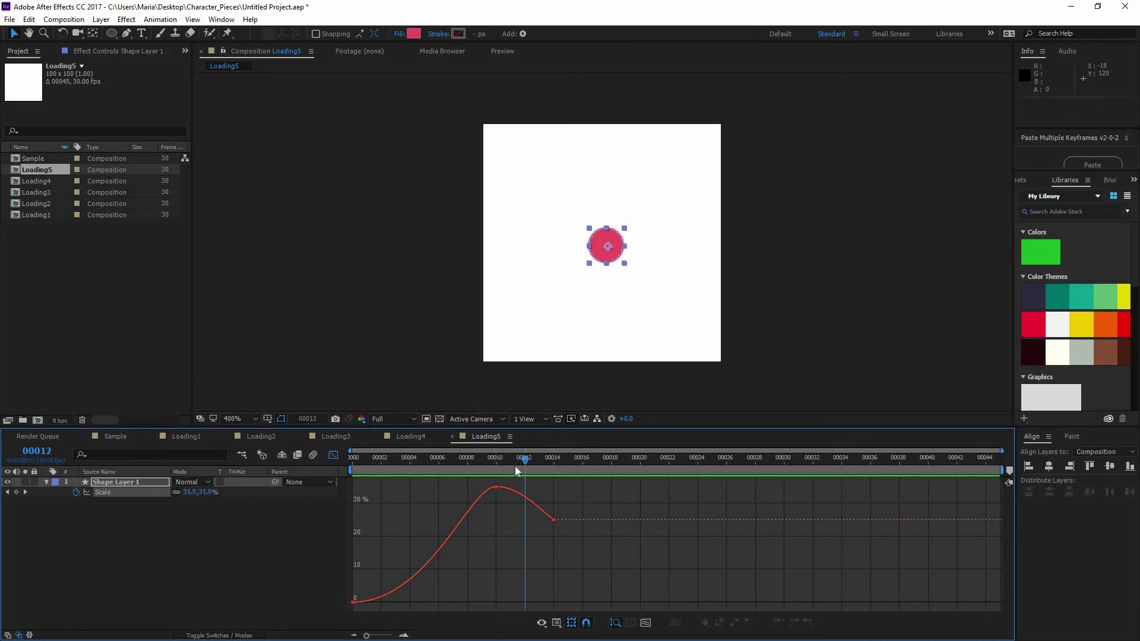
{"action": "left_click", "coordinate": [554, 466]}
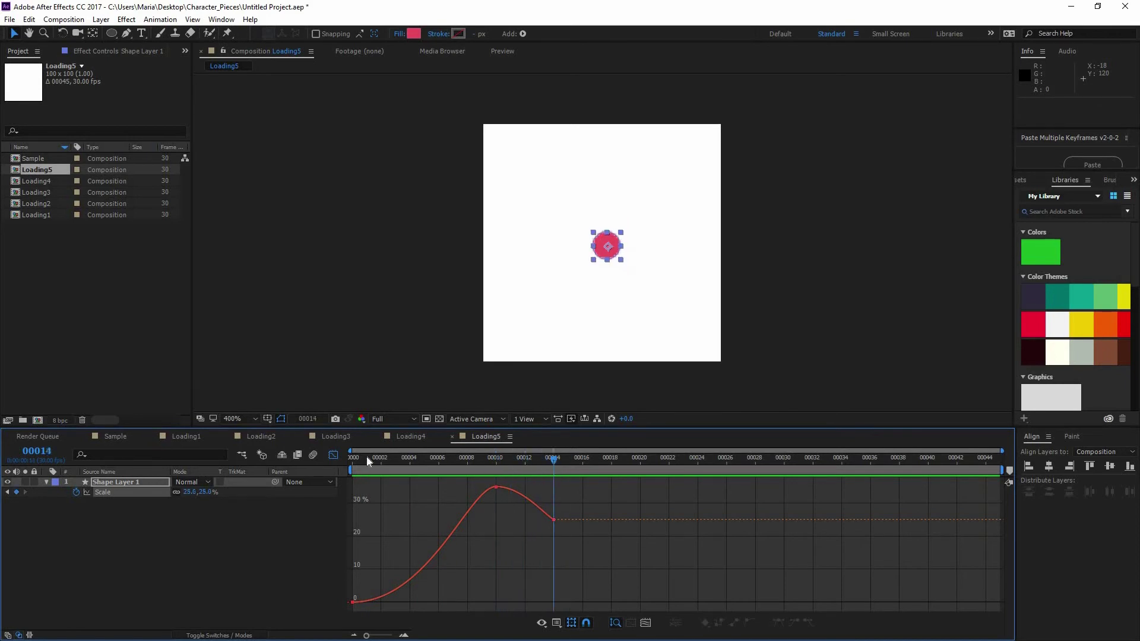
Step: Add a 0% Scale keyframe at frame 20 and preview the shrink-back
{"action": "left_click", "coordinate": [334, 455]}
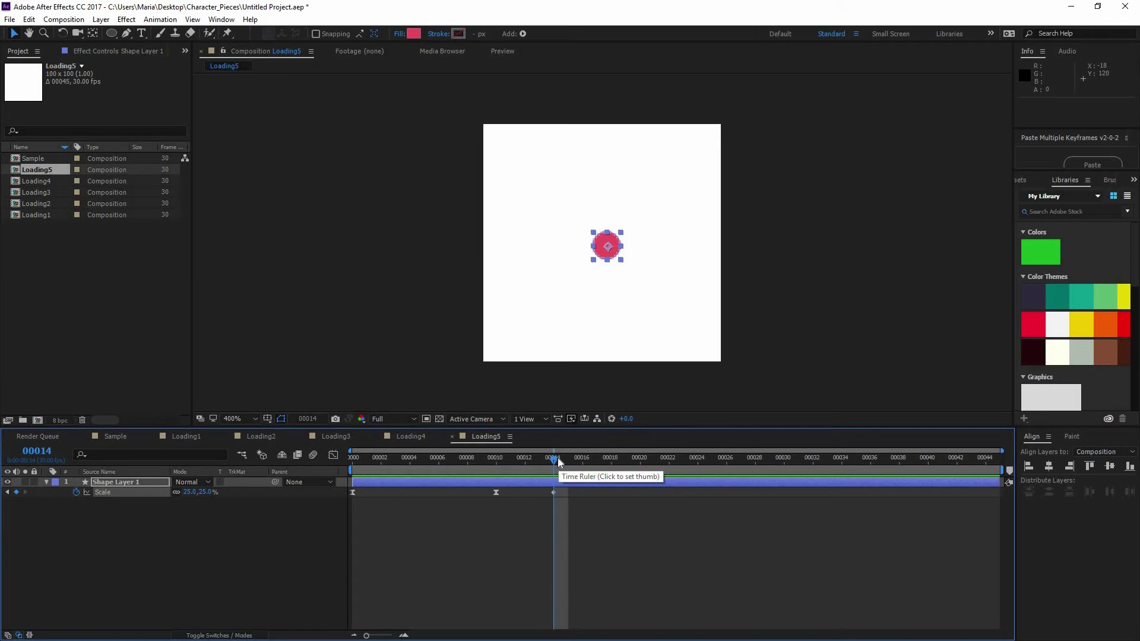
{"action": "left_click_drag", "start_coordinate": [557, 457], "coordinate": [640, 469]}
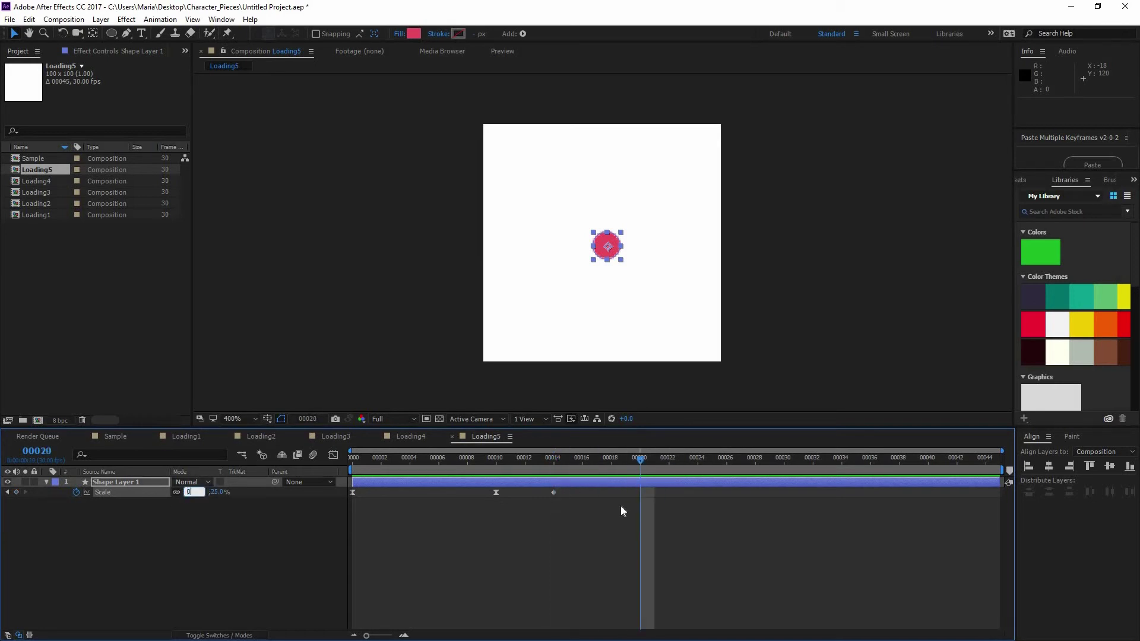
{"action": "type", "text": "0"}
{"action": "key", "text": "Return"}
{"action": "left_click_drag", "start_coordinate": [618, 458], "coordinate": [372, 454]}
{"action": "key", "text": "space"}
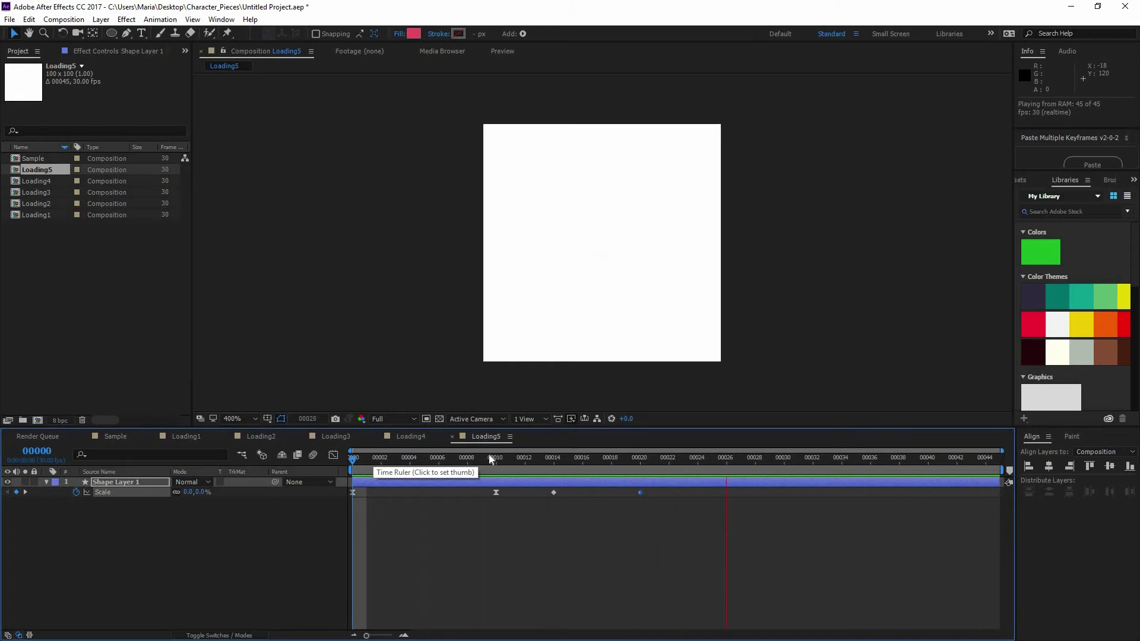
{"action": "key", "text": "space"}
Step: Reselect the circle's Scale keyframes and reopen the Graph Editor
{"action": "left_click_drag", "start_coordinate": [651, 507], "coordinate": [539, 487]}
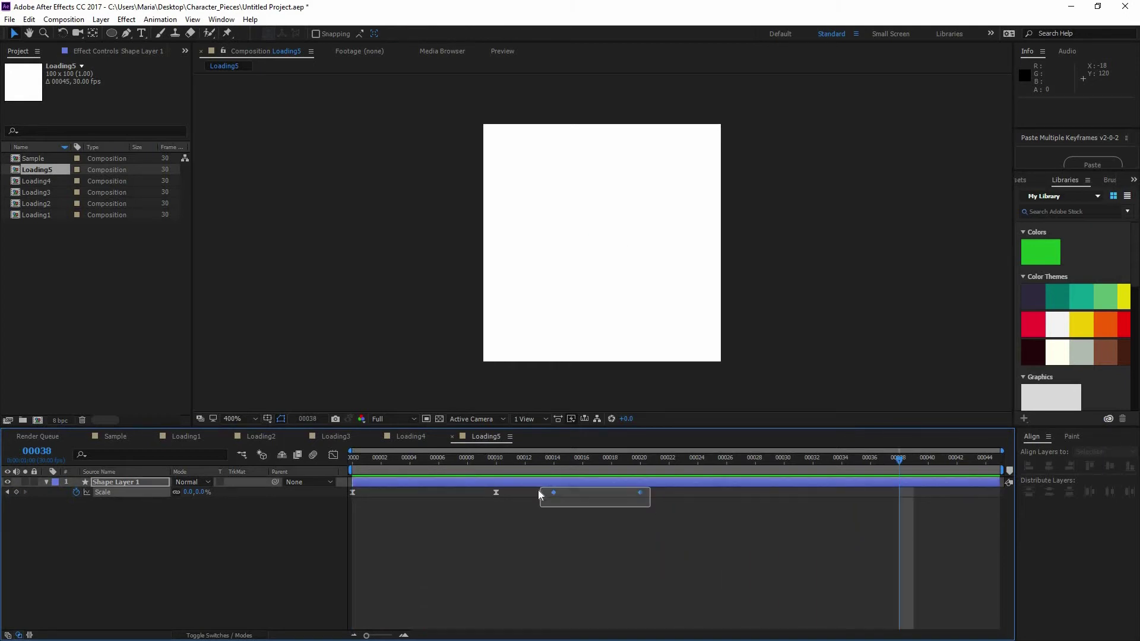
{"action": "left_click", "coordinate": [166, 497]}
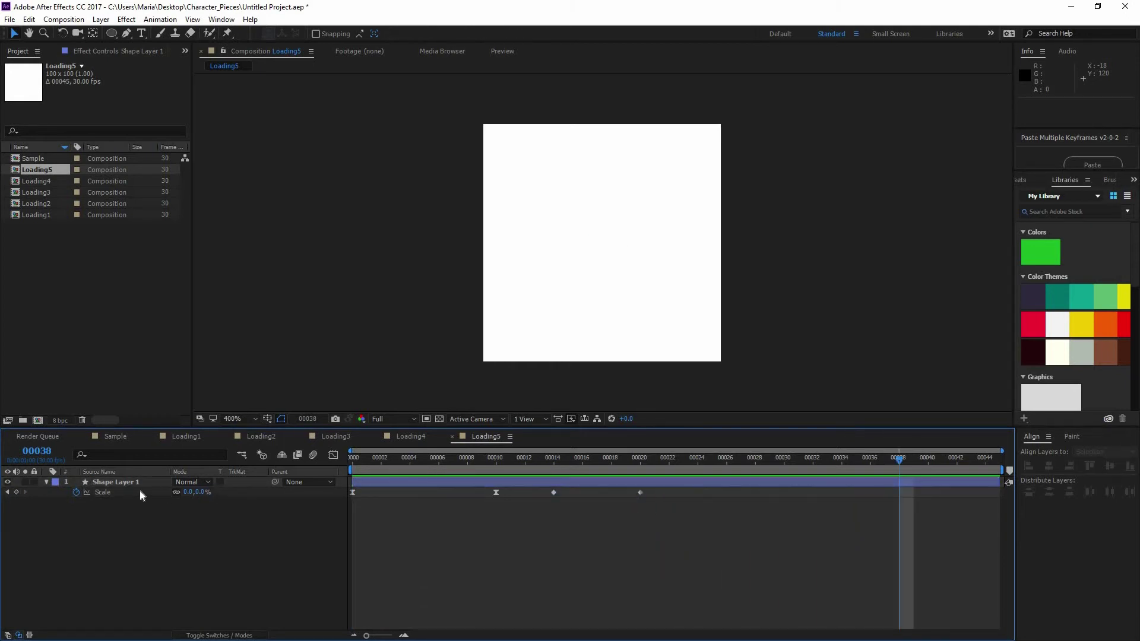
{"action": "key", "text": "ctrl+a"}
{"action": "left_click", "coordinate": [333, 454]}
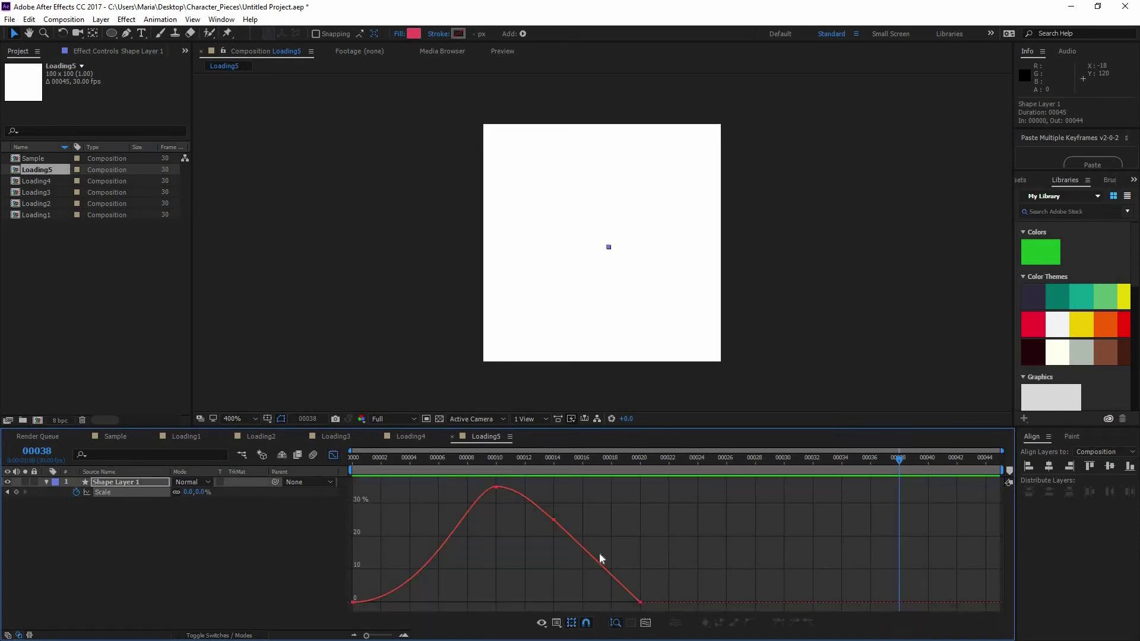
Step: Marquee-select the frame-14 and frame-20 keyframes and apply Keyframe Assistant > Easy Ease In
{"action": "left_click", "coordinate": [333, 456]}
{"action": "left_click_drag", "start_coordinate": [549, 485], "coordinate": [655, 518]}
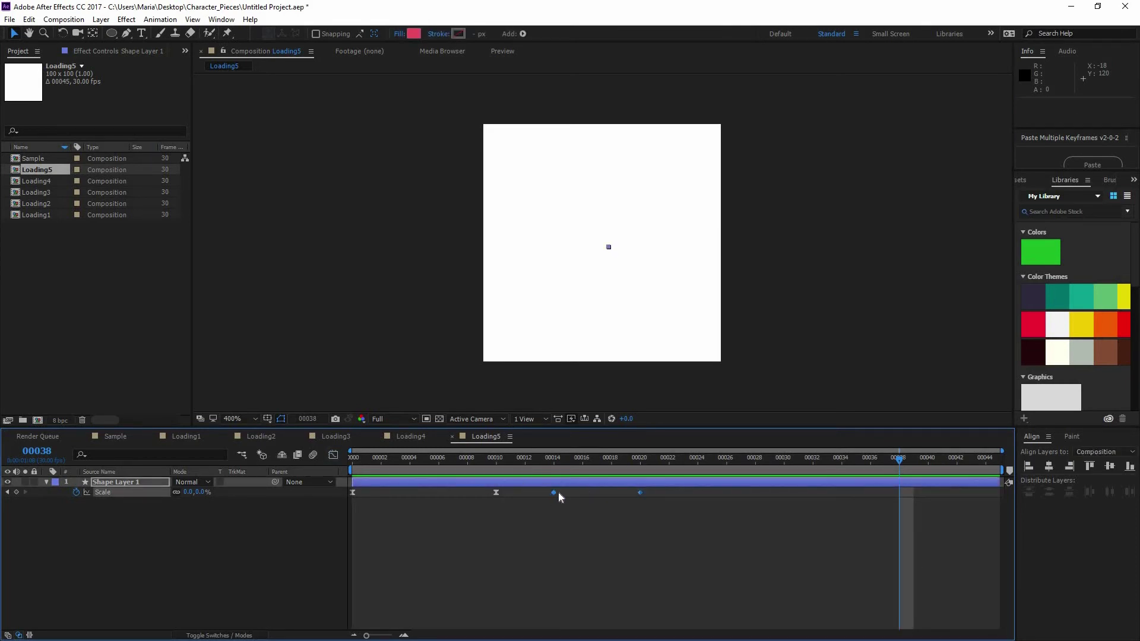
{"action": "right_click", "coordinate": [554, 492]}
{"action": "mouse_move", "coordinate": [609, 484]}
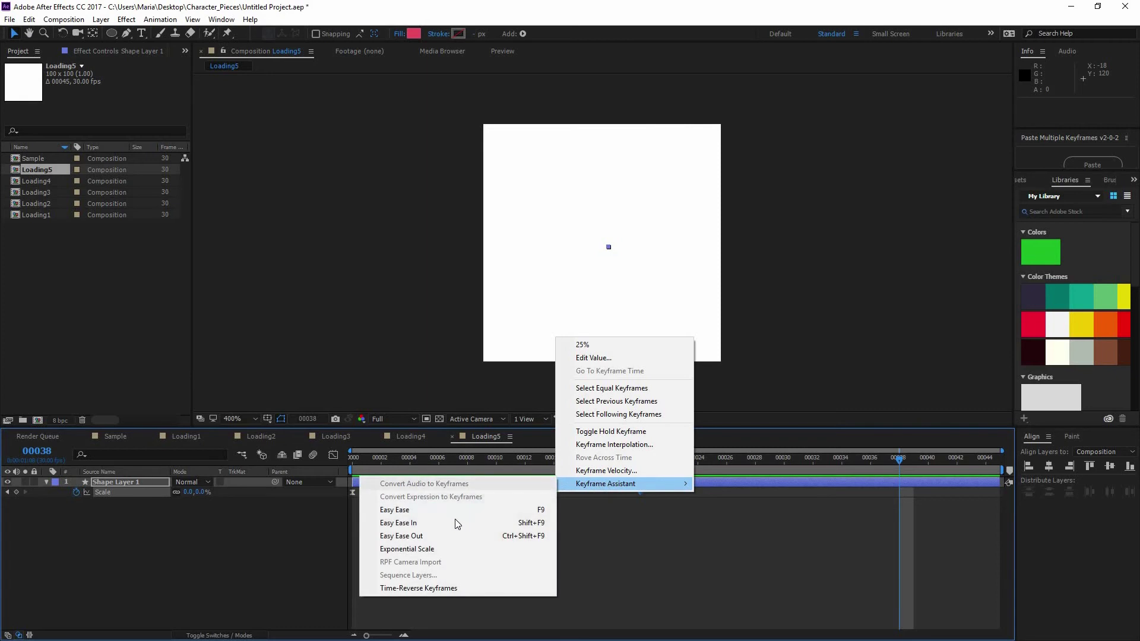
{"action": "left_click", "coordinate": [454, 523]}
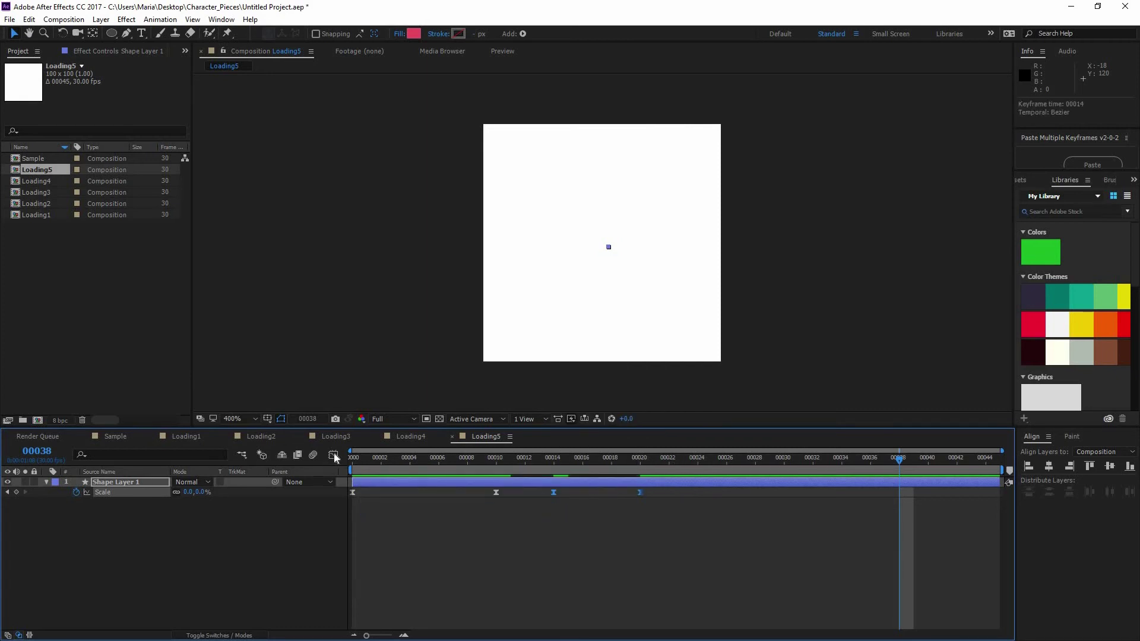
Step: Show the Scale value graph and select the frame-14 keyframe
{"action": "left_click", "coordinate": [333, 456]}
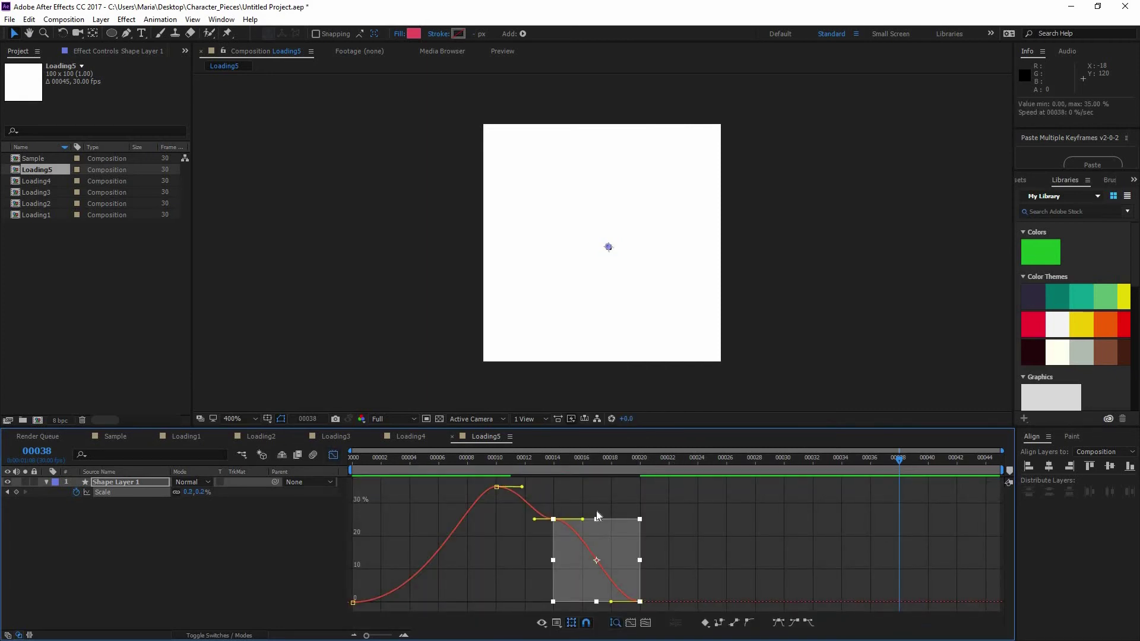
{"action": "left_click", "coordinate": [572, 523]}
{"action": "left_click_drag", "start_coordinate": [569, 545], "coordinate": [555, 524]}
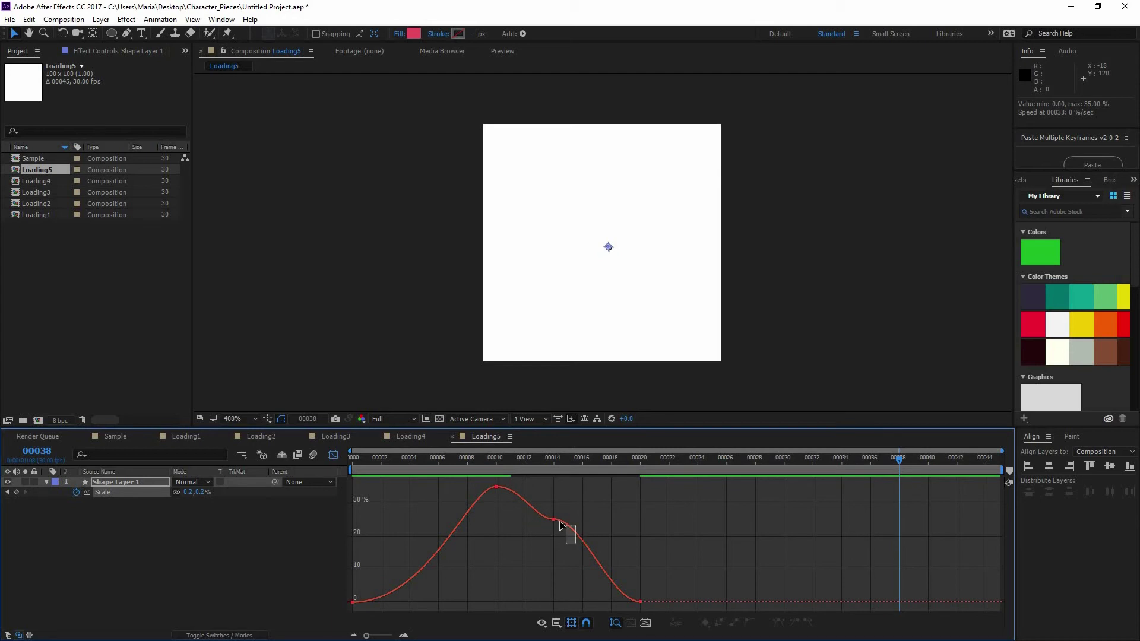
{"action": "left_click", "coordinate": [562, 514]}
Step: Reshape the Bezier handles so the shrink eases smoothly to 0% at frame 20, then preview
{"action": "left_click_drag", "start_coordinate": [611, 602], "coordinate": [579, 601]}
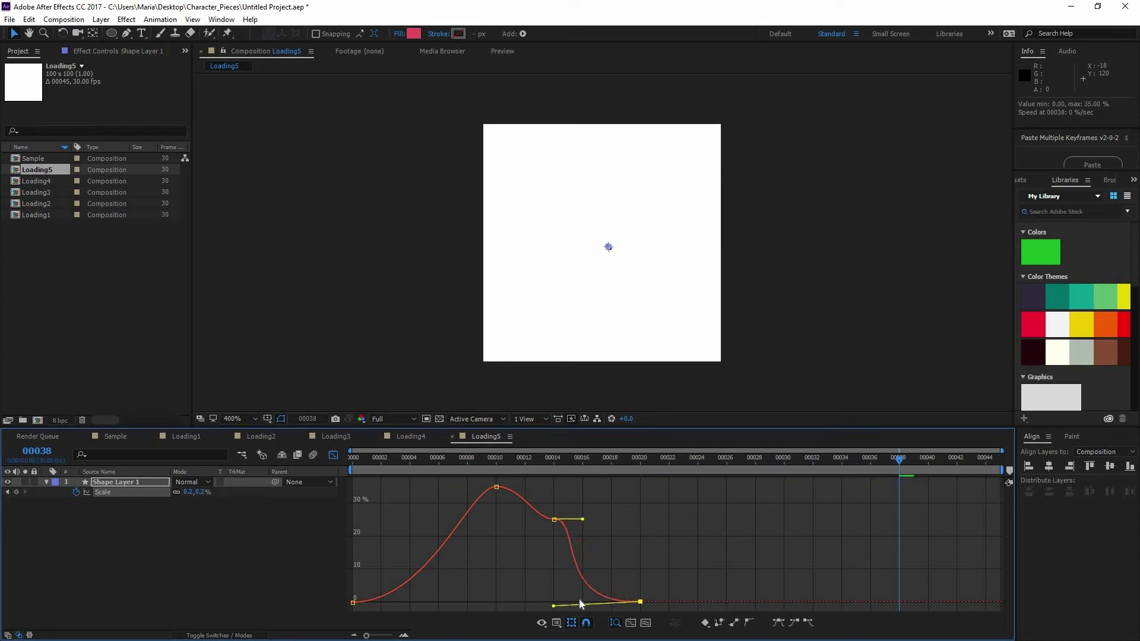
{"action": "left_click_drag", "start_coordinate": [582, 520], "coordinate": [582, 554]}
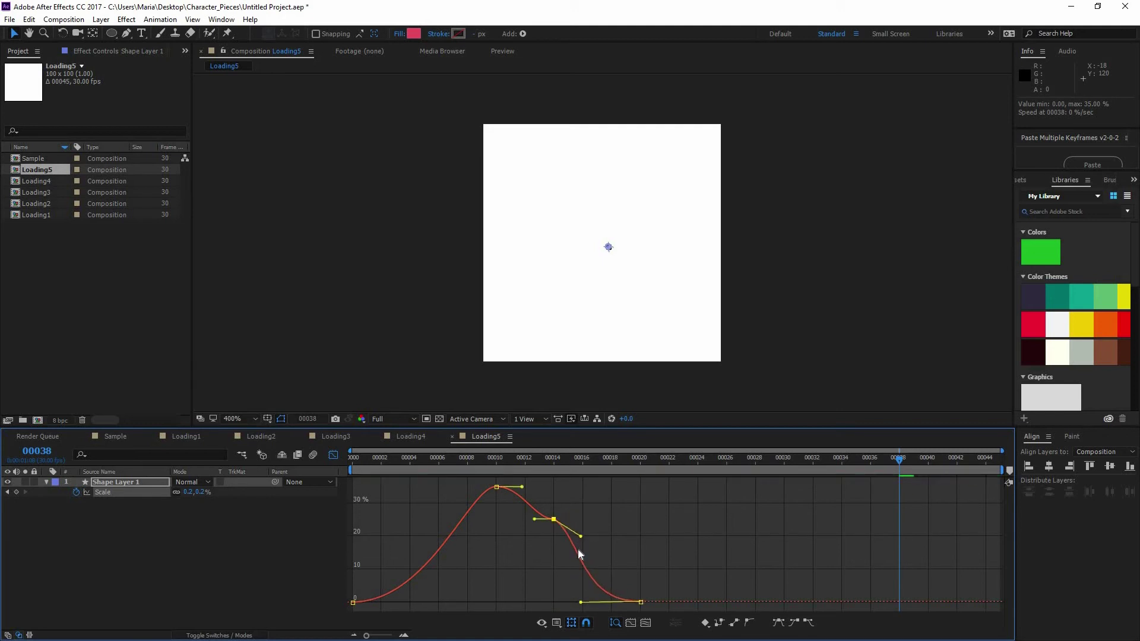
{"action": "left_click_drag", "start_coordinate": [609, 603], "coordinate": [621, 603]}
{"action": "left_click", "coordinate": [593, 542]}
{"action": "left_click_drag", "start_coordinate": [592, 539], "coordinate": [609, 539]}
{"action": "left_click", "coordinate": [501, 450]}
{"action": "key", "text": "space"}
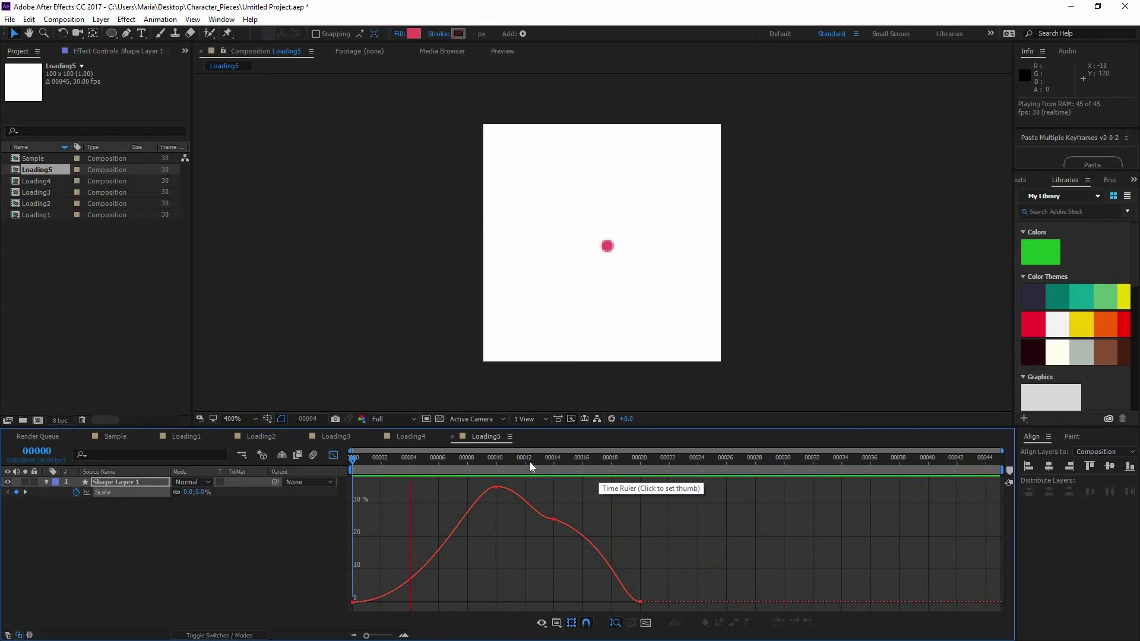
Step: Stop the preview, return to keyframe bars, and duplicate Shape Layer 1 as Shape Layer 2
{"action": "key", "text": "space"}
{"action": "key", "text": "shift+F3"}
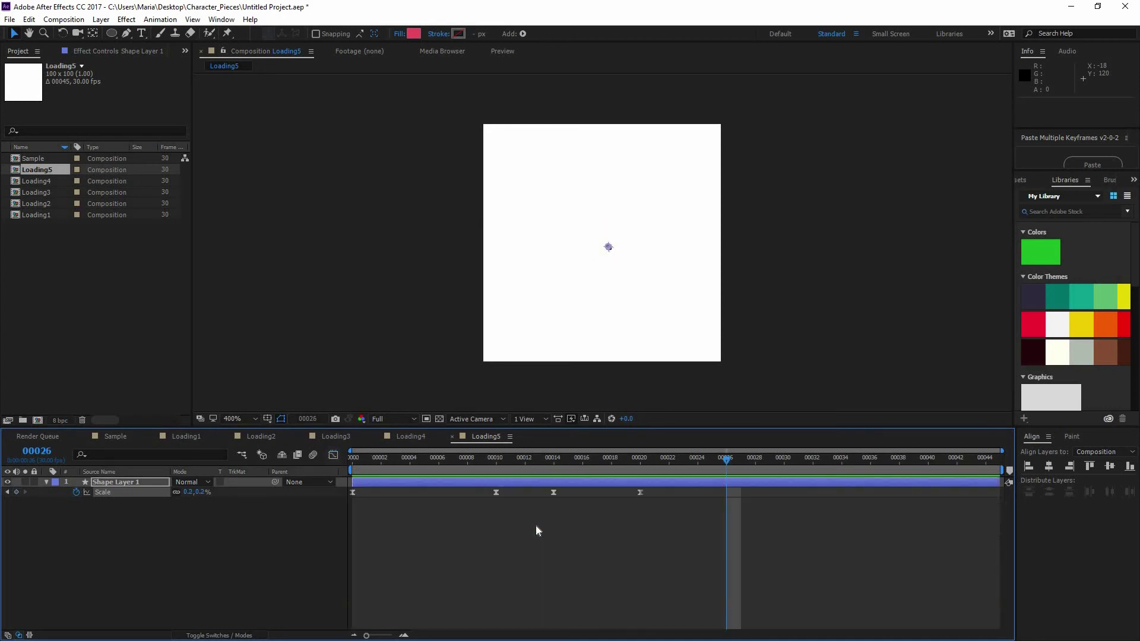
{"action": "left_click", "coordinate": [155, 480]}
{"action": "key", "text": "ctrl+c"}
{"action": "key", "text": "ctrl+v"}
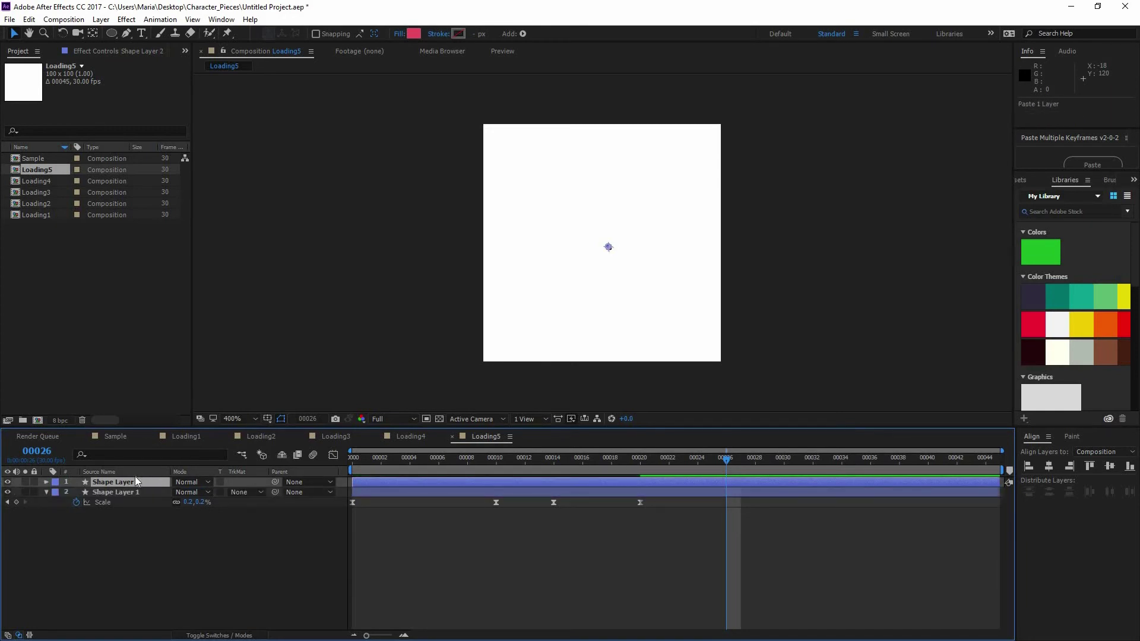
{"action": "key", "text": "u"}
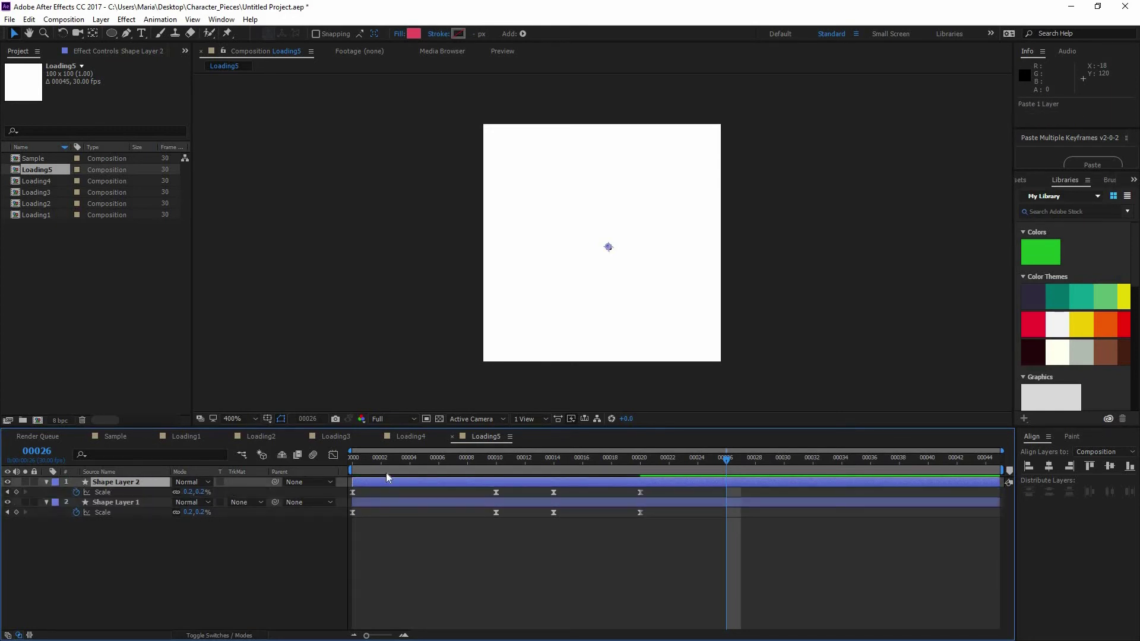
Step: Make Shape Layer 2 start at frame 00020 and scrub to check the copy's scale
{"action": "left_click", "coordinate": [640, 458]}
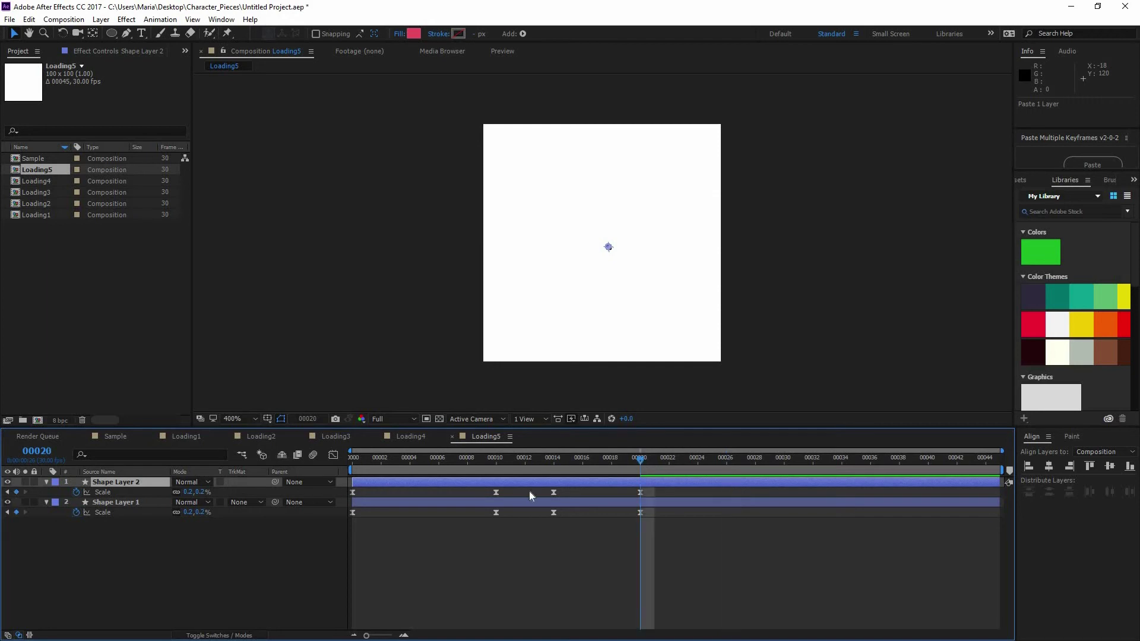
{"action": "left_click_drag", "start_coordinate": [391, 482], "coordinate": [680, 493]}
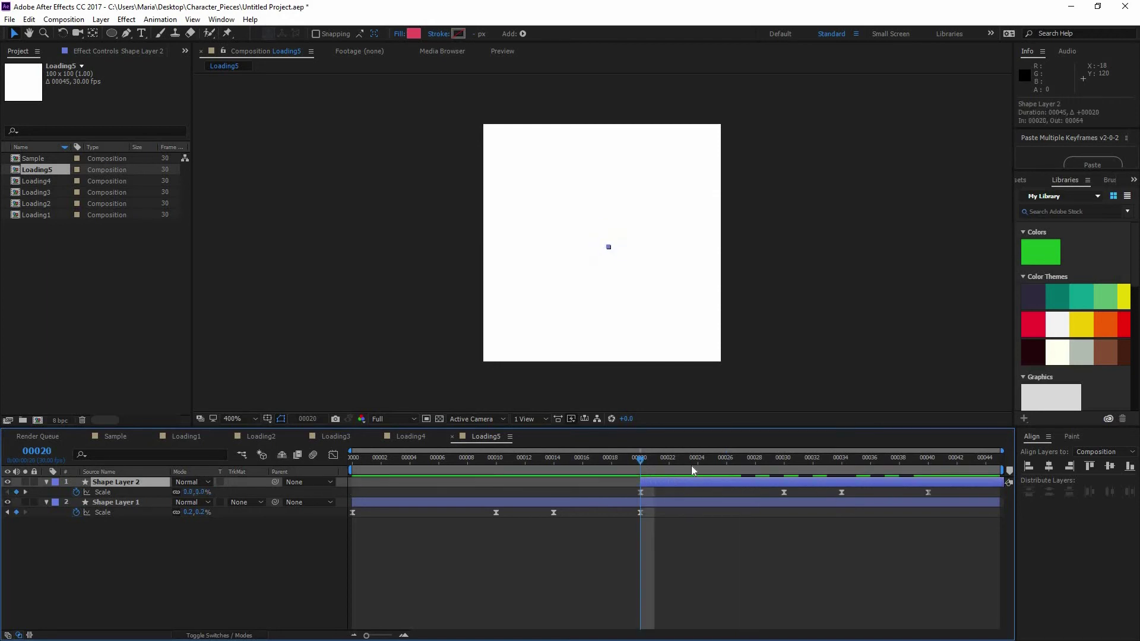
{"action": "left_click_drag", "start_coordinate": [766, 462], "coordinate": [742, 465]}
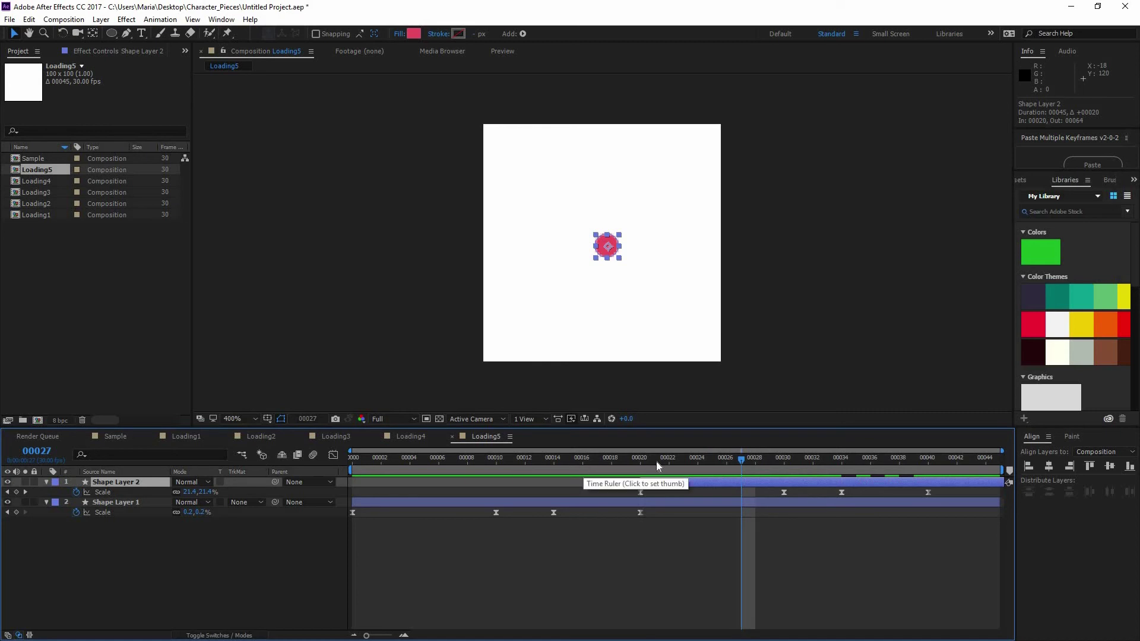
{"action": "left_click_drag", "start_coordinate": [655, 461], "coordinate": [939, 466]}
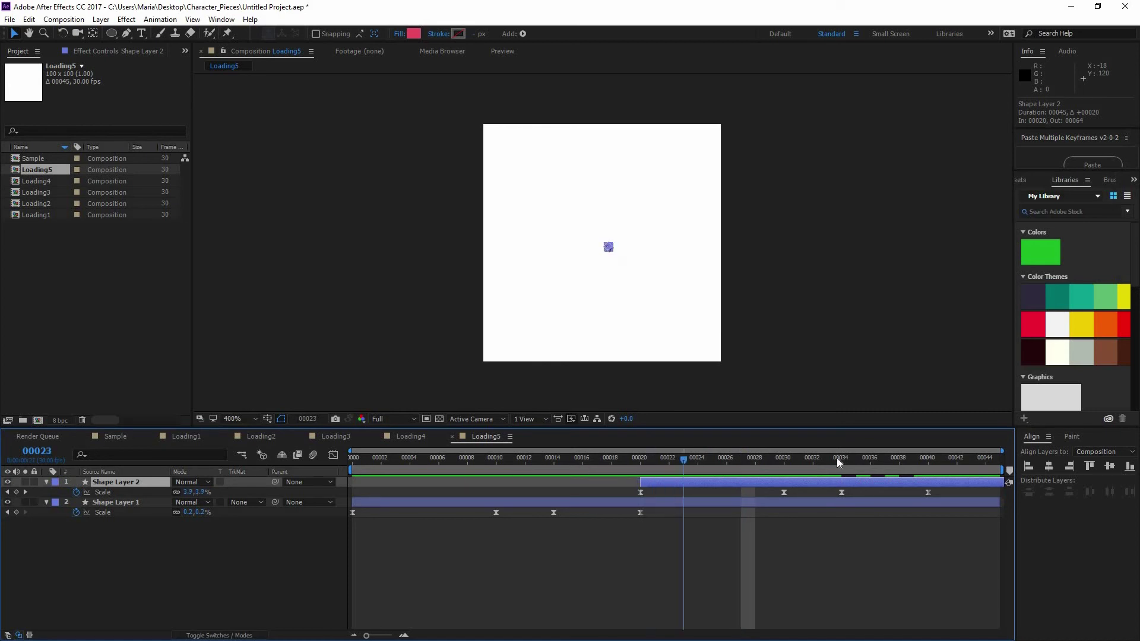
Step: End the work area at frame 00040 and select Shape Layer 2 at frame 00027
{"action": "left_click", "coordinate": [930, 462]}
{"action": "key", "text": "n"}
{"action": "left_click", "coordinate": [677, 480]}
{"action": "left_click", "coordinate": [651, 503]}
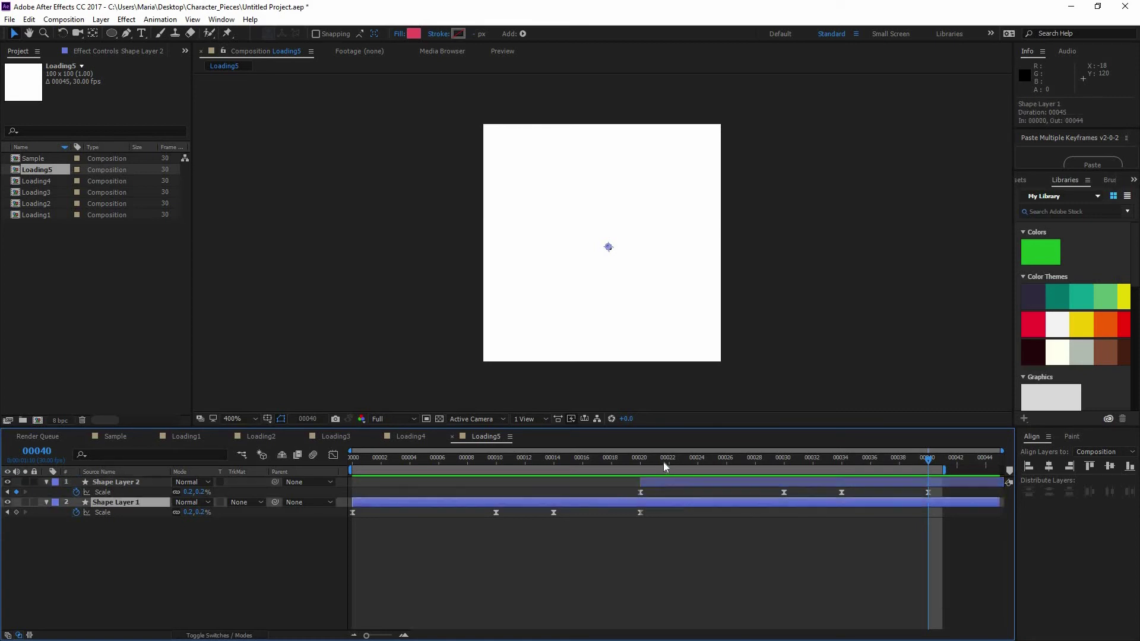
{"action": "left_click_drag", "start_coordinate": [670, 462], "coordinate": [740, 464]}
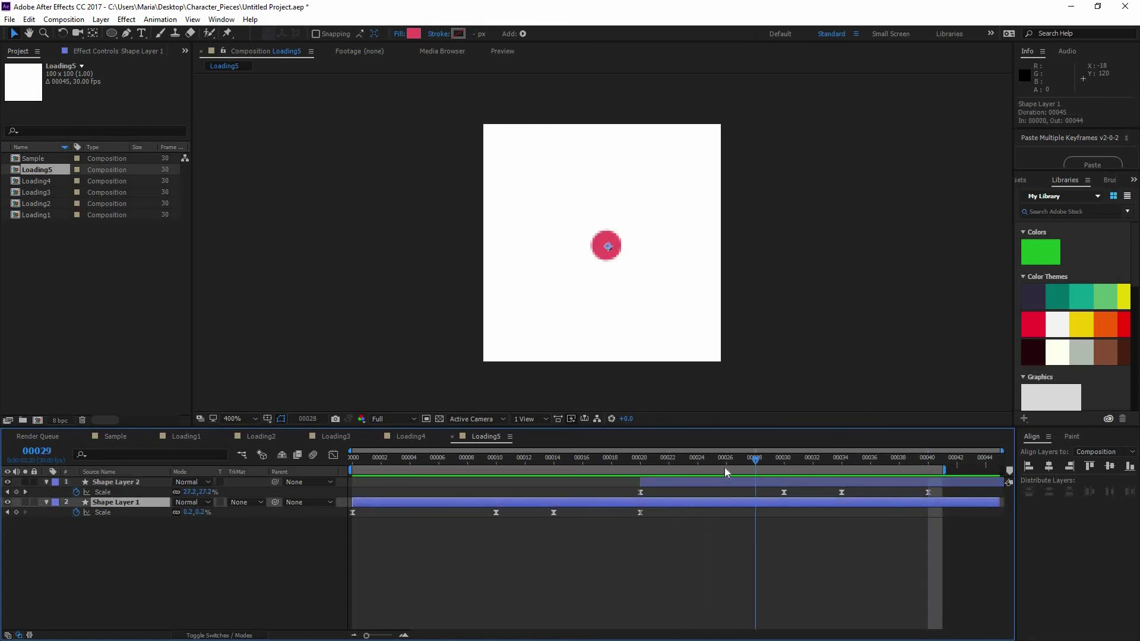
{"action": "left_click", "coordinate": [677, 482]}
Step: Set Shape Layer 2's fill colour to green hex 62D2A2
{"action": "left_click", "coordinate": [414, 34]}
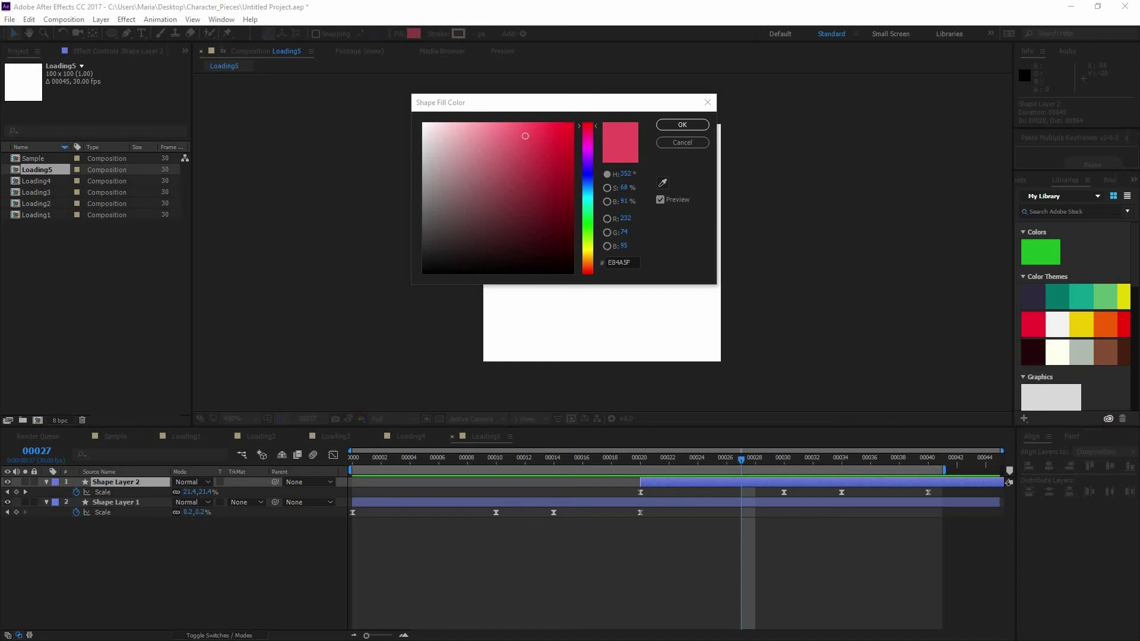
{"action": "left_click", "coordinate": [632, 261]}
{"action": "left_click", "coordinate": [675, 126]}
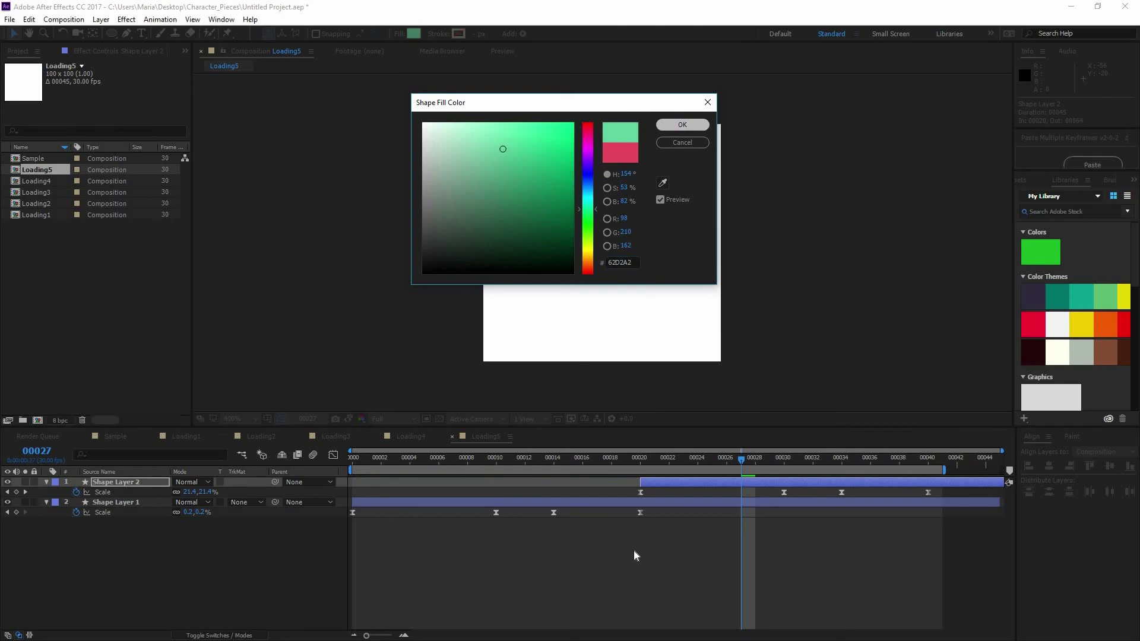
Step: Preview the pink and green pulsing circles, then bring up the Sample composition
{"action": "mouse_move", "coordinate": [587, 473]}
{"action": "left_mouse_down"}
{"action": "mouse_move", "coordinate": [616, 473]}
{"action": "mouse_move", "coordinate": [587, 473]}
{"action": "left_mouse_up"}
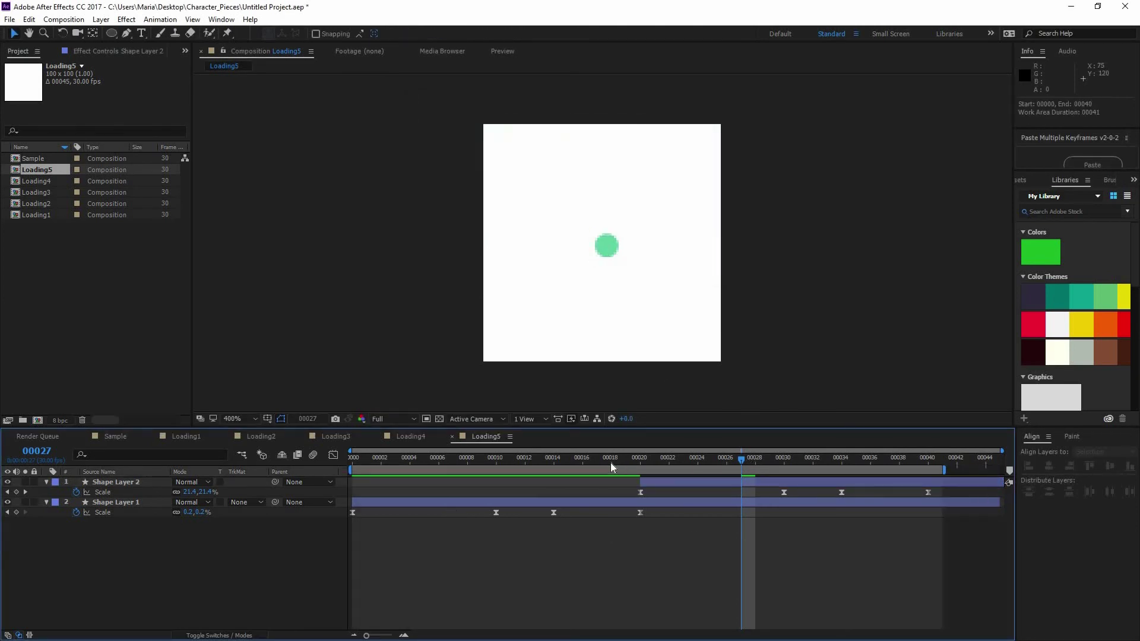
{"action": "key", "text": "space"}
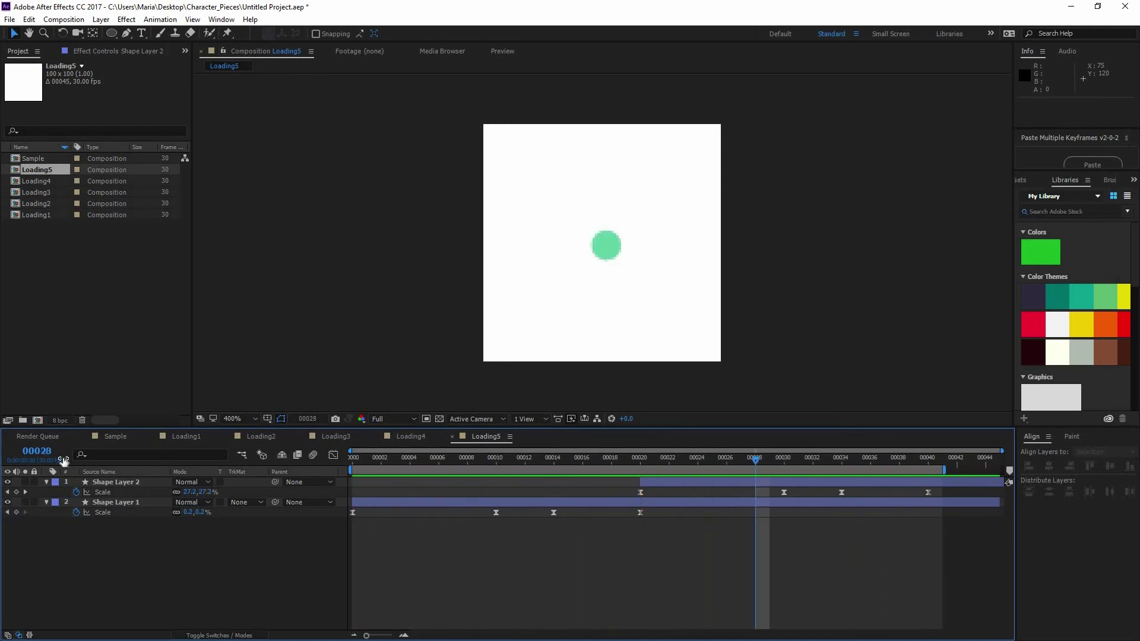
{"action": "left_click", "coordinate": [116, 438]}
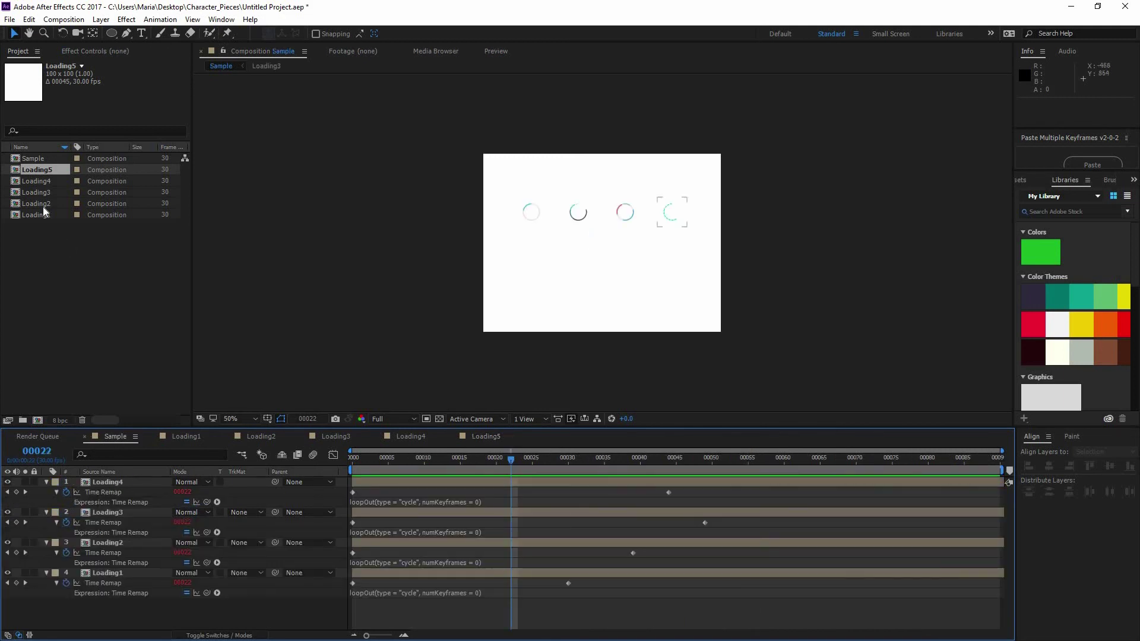
Step: Add Loading5 to the Sample comp, position it below the first spinner, and preview
{"action": "left_click", "coordinate": [56, 169]}
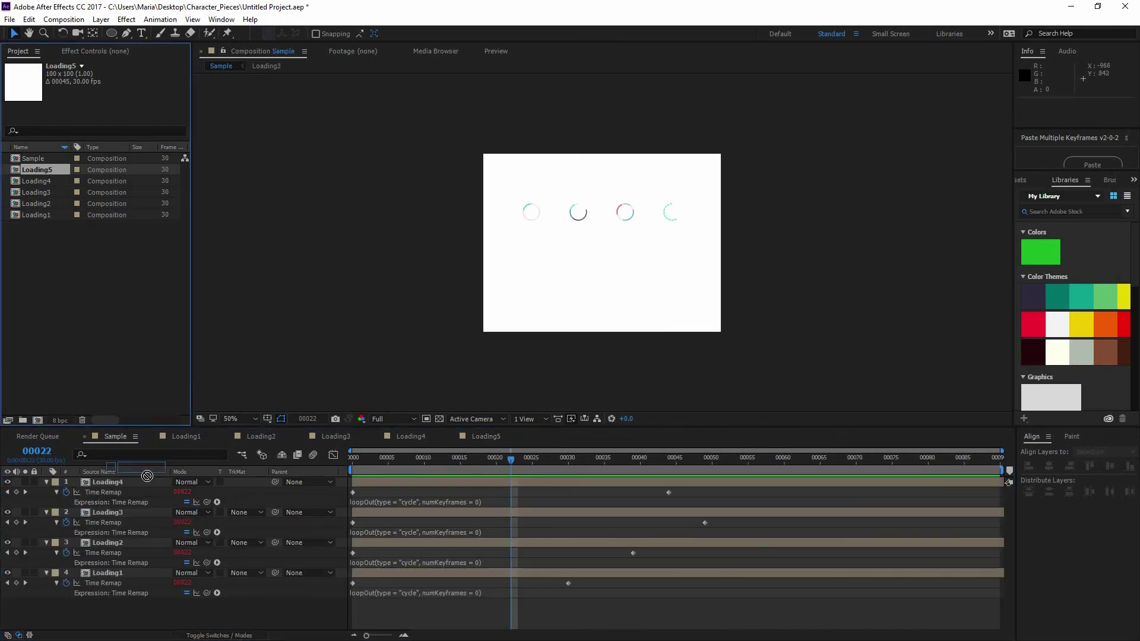
{"action": "left_click_drag", "start_coordinate": [150, 465], "coordinate": [147, 481]}
{"action": "scroll", "coordinate": [613, 246], "scroll_direction": "up", "scroll_amount": 4}
{"action": "scroll", "coordinate": [621, 249], "scroll_direction": "down", "scroll_amount": 2}
{"action": "left_click_drag", "start_coordinate": [602, 246], "coordinate": [460, 291]}
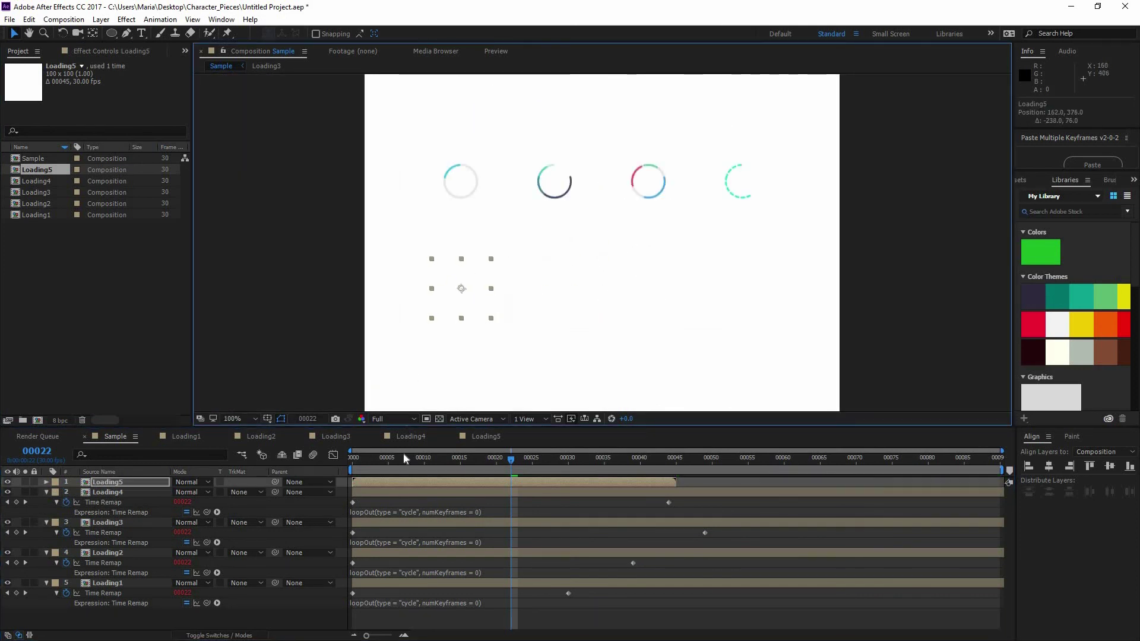
{"action": "left_click_drag", "start_coordinate": [620, 457], "coordinate": [627, 456]}
{"action": "key", "text": "space"}
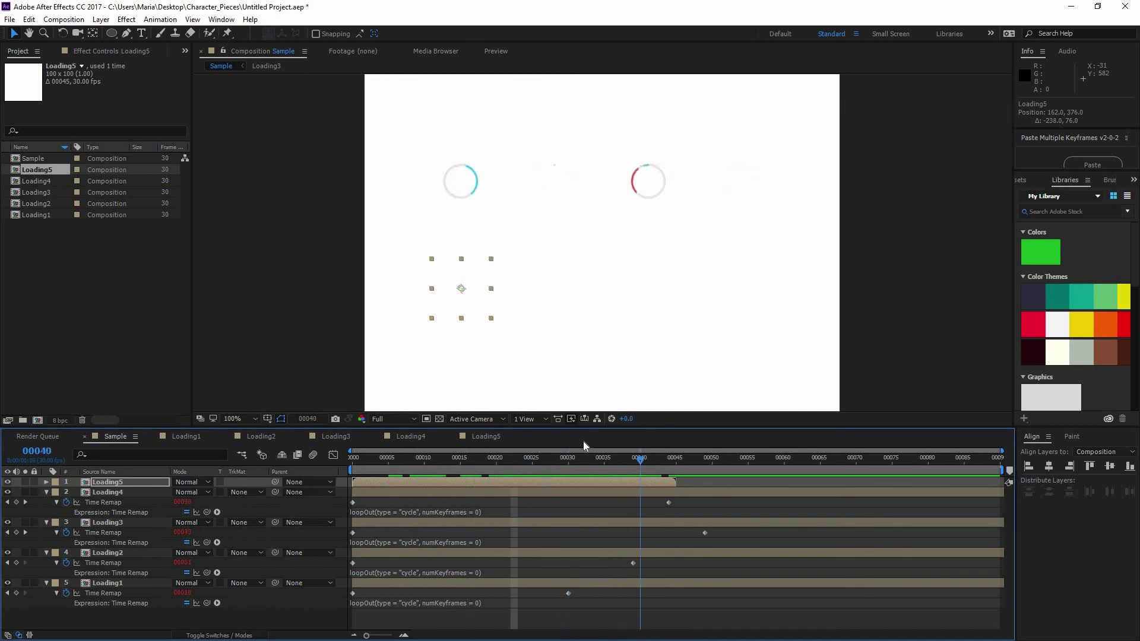
Step: Trim the Loading5 composition to its 41-frame work area and preview it
{"action": "double_click", "coordinate": [623, 481]}
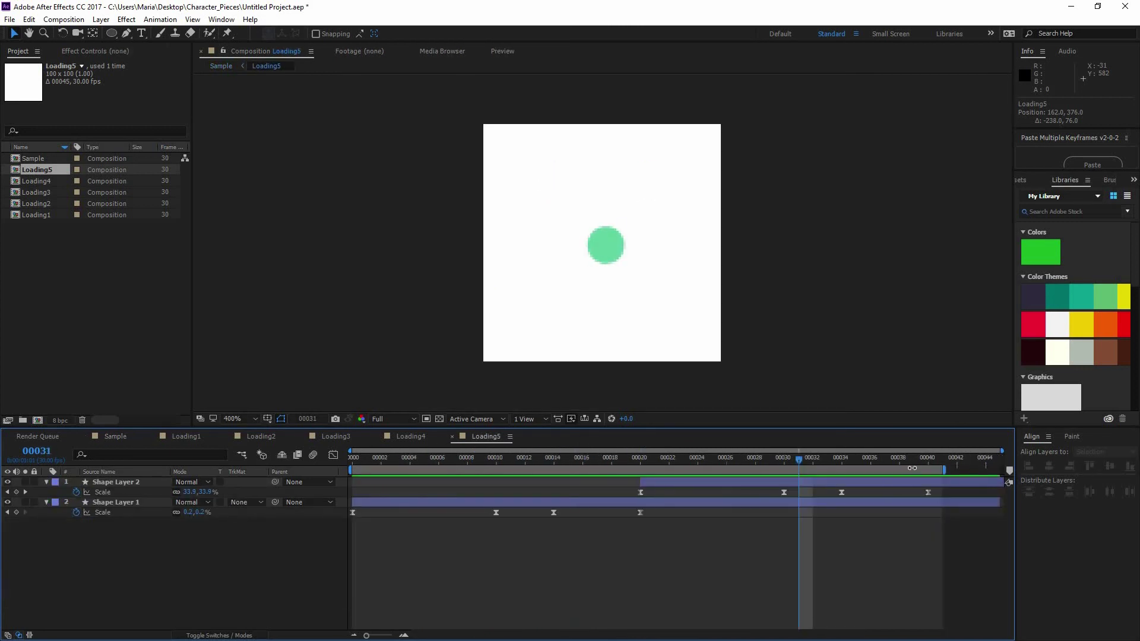
{"action": "right_click", "coordinate": [914, 469]}
{"action": "left_click", "coordinate": [962, 504]}
{"action": "key", "text": "Home"}
{"action": "key", "text": "space"}
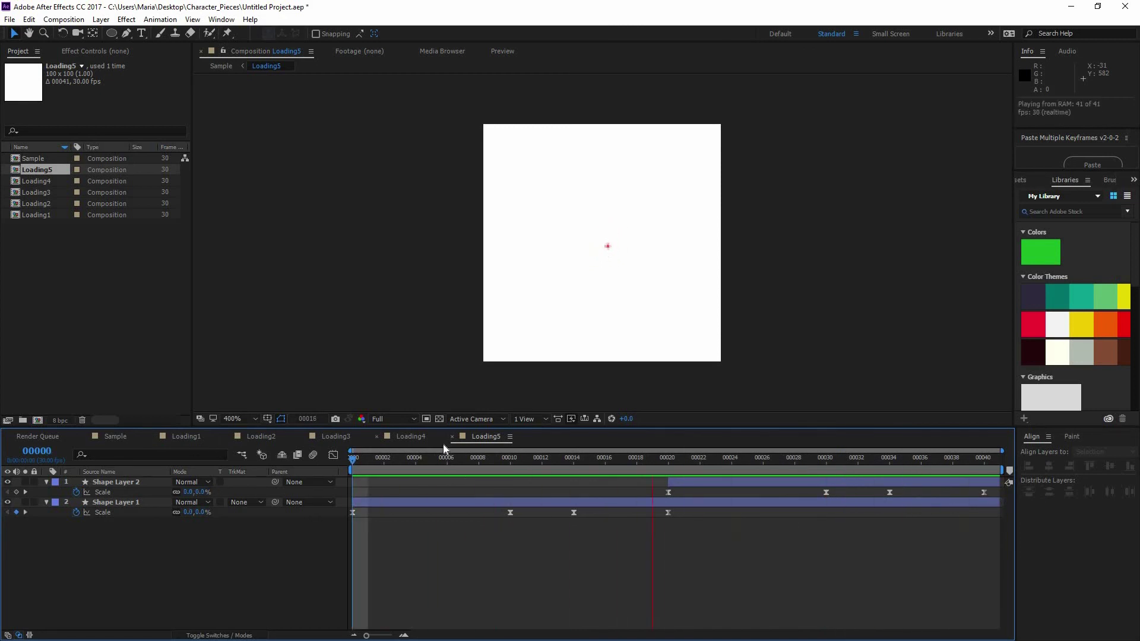
{"action": "key", "text": "space"}
Step: Enable time remapping on the Loading5 layer in the Sample composition
{"action": "left_click", "coordinate": [119, 439]}
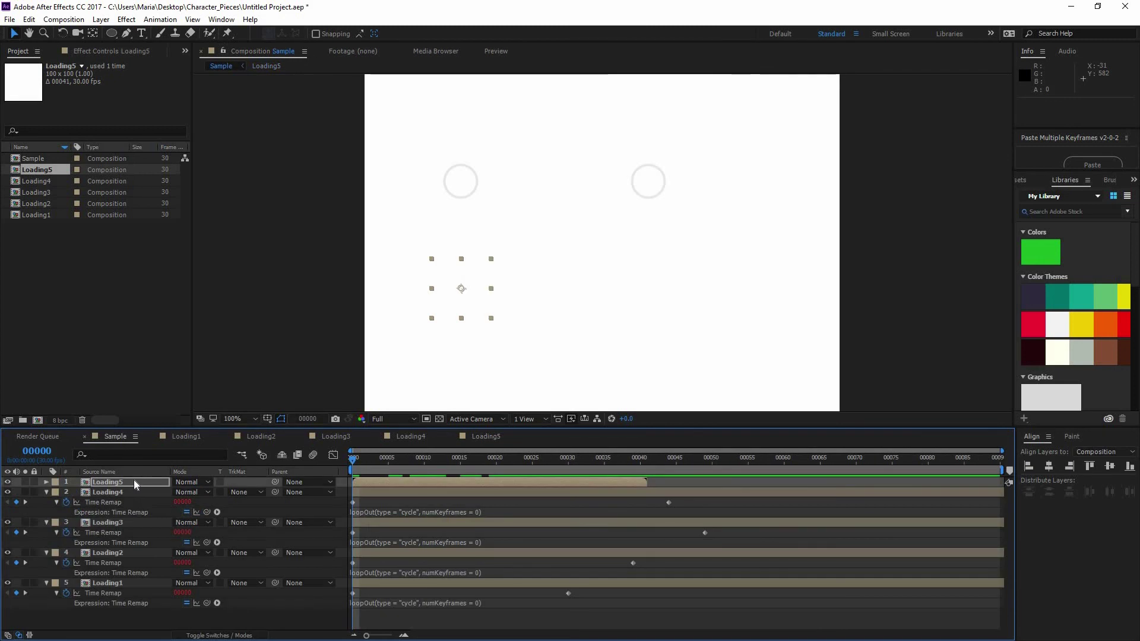
{"action": "right_click", "coordinate": [106, 482]}
{"action": "mouse_move", "coordinate": [166, 73]}
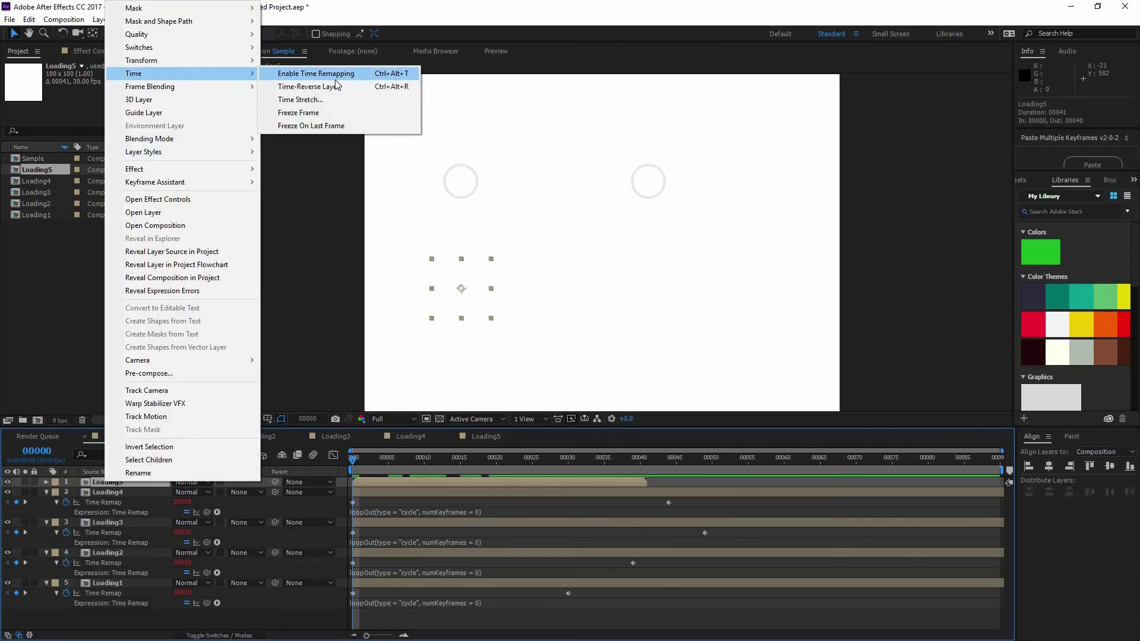
{"action": "key", "text": "Return"}
{"action": "left_click", "coordinate": [648, 468]}
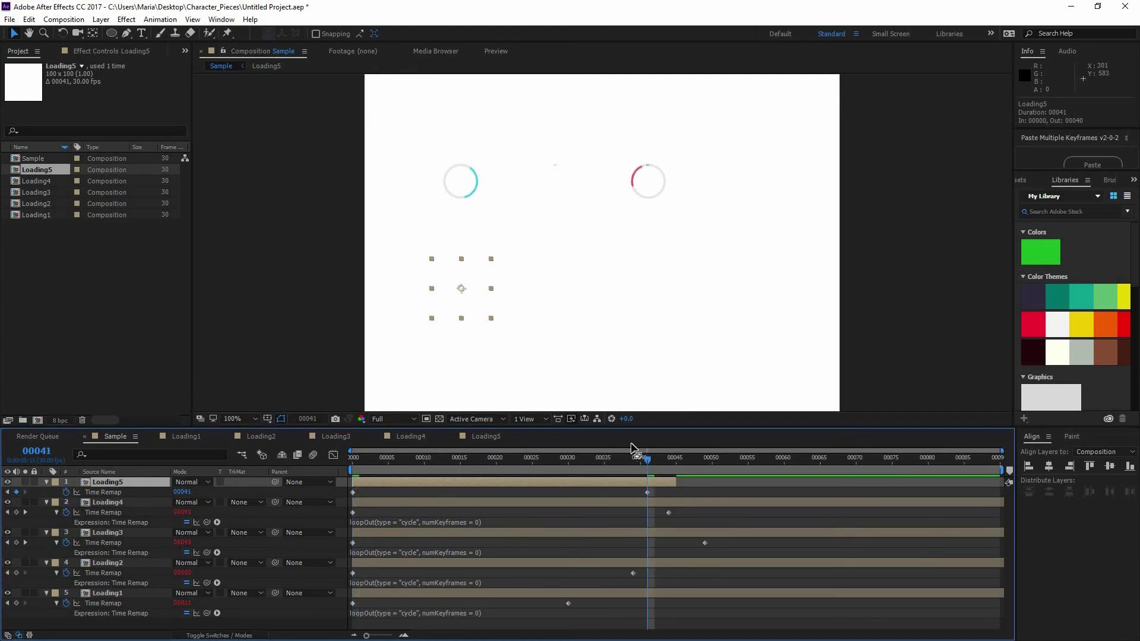
Step: Add a Time Remap keyframe at frame 00040 and deal with the extra 00041 keyframe
{"action": "key", "text": "Page_Up"}
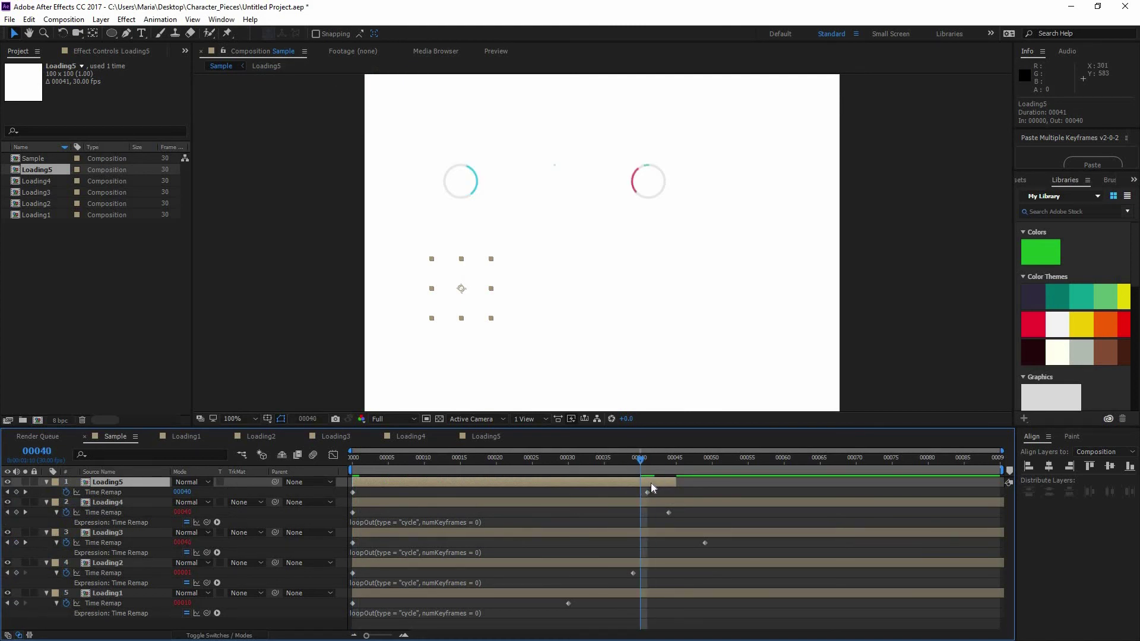
{"action": "left_click", "coordinate": [17, 492]}
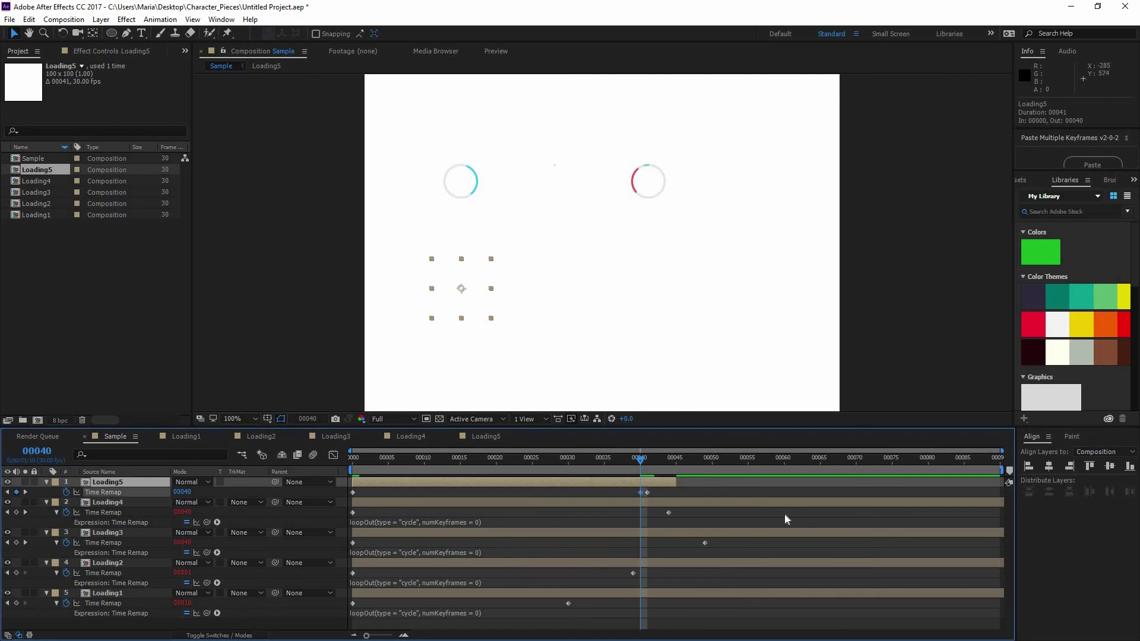
{"action": "left_click", "coordinate": [647, 492]}
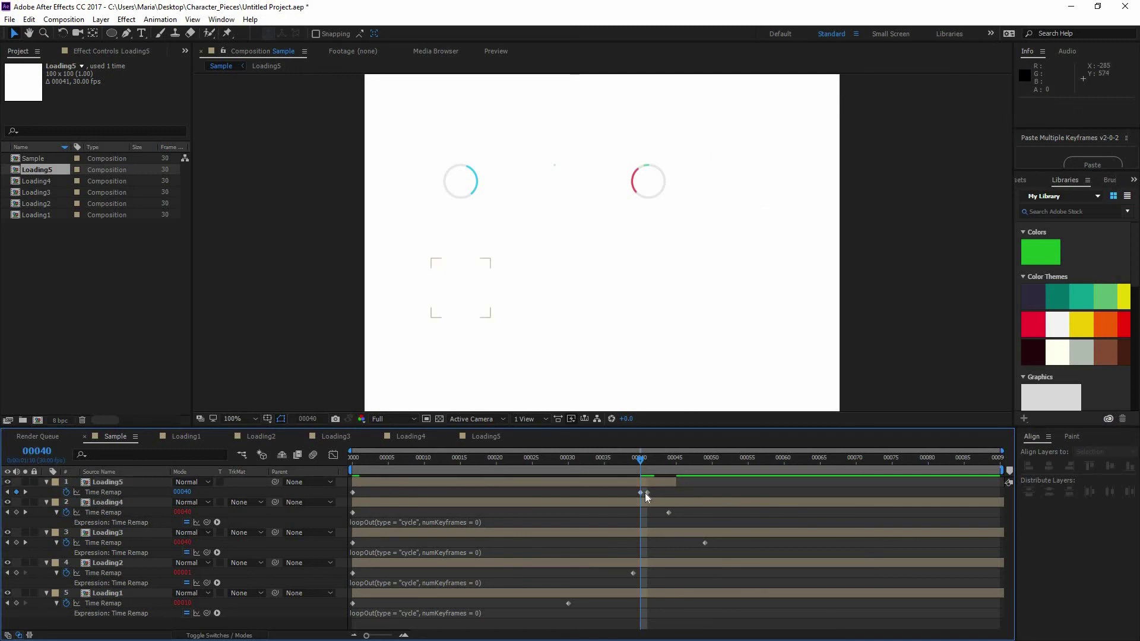
{"action": "left_click", "coordinate": [153, 482]}
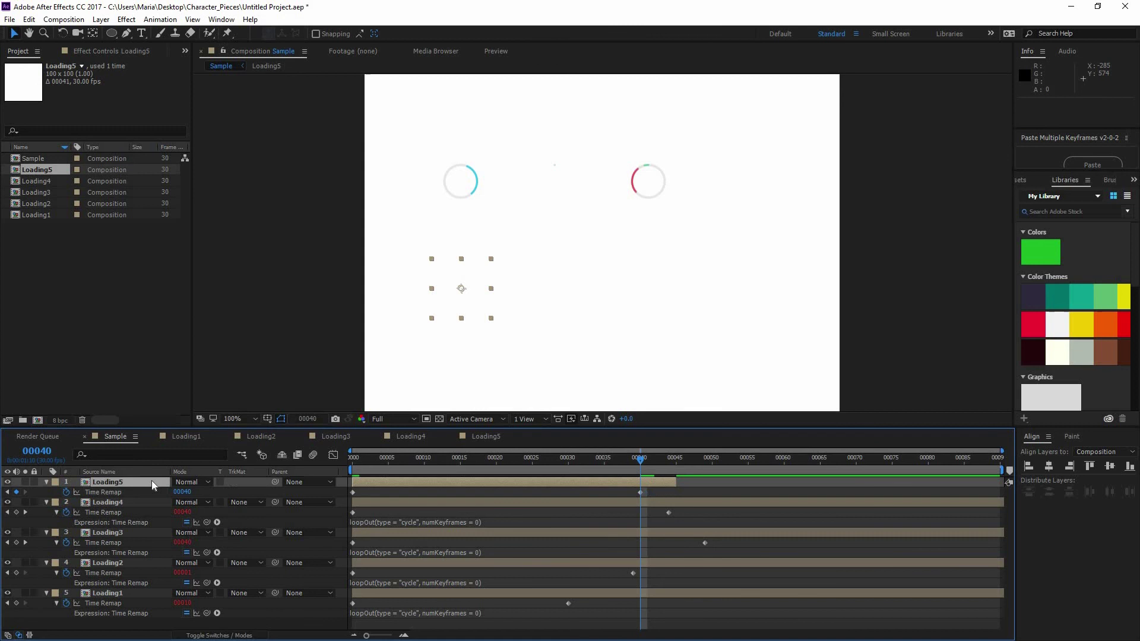
Step: Add a loopOut(type = "cycle") expression to Loading5's Time Remap
{"action": "left_click", "coordinate": [66, 492], "text": "alt"}
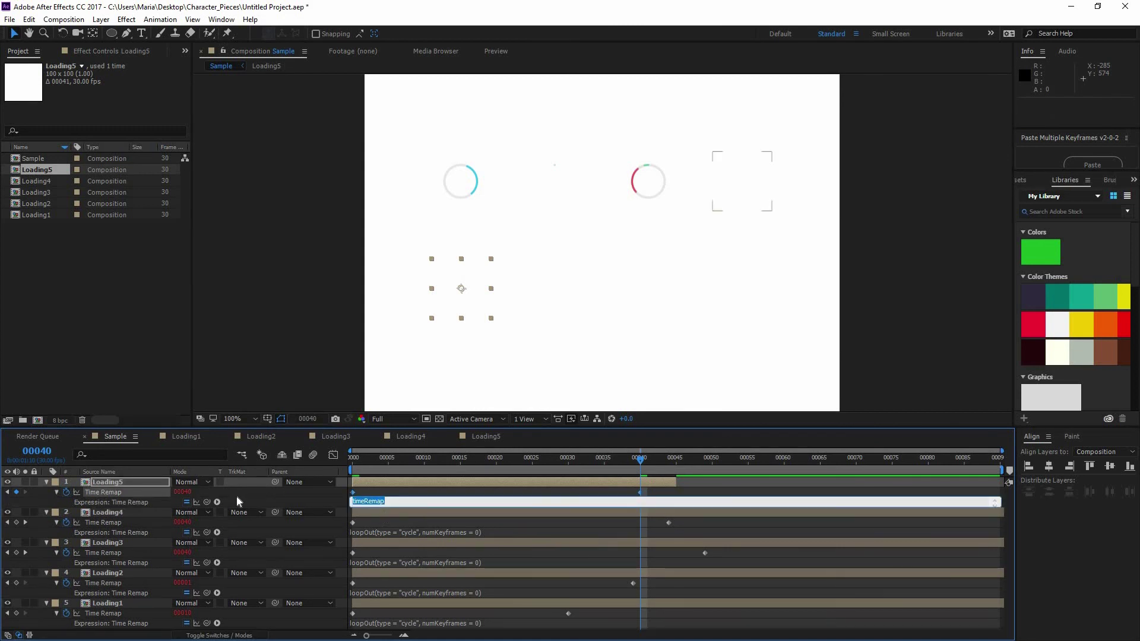
{"action": "left_click", "coordinate": [217, 502]}
{"action": "mouse_move", "coordinate": [276, 455]}
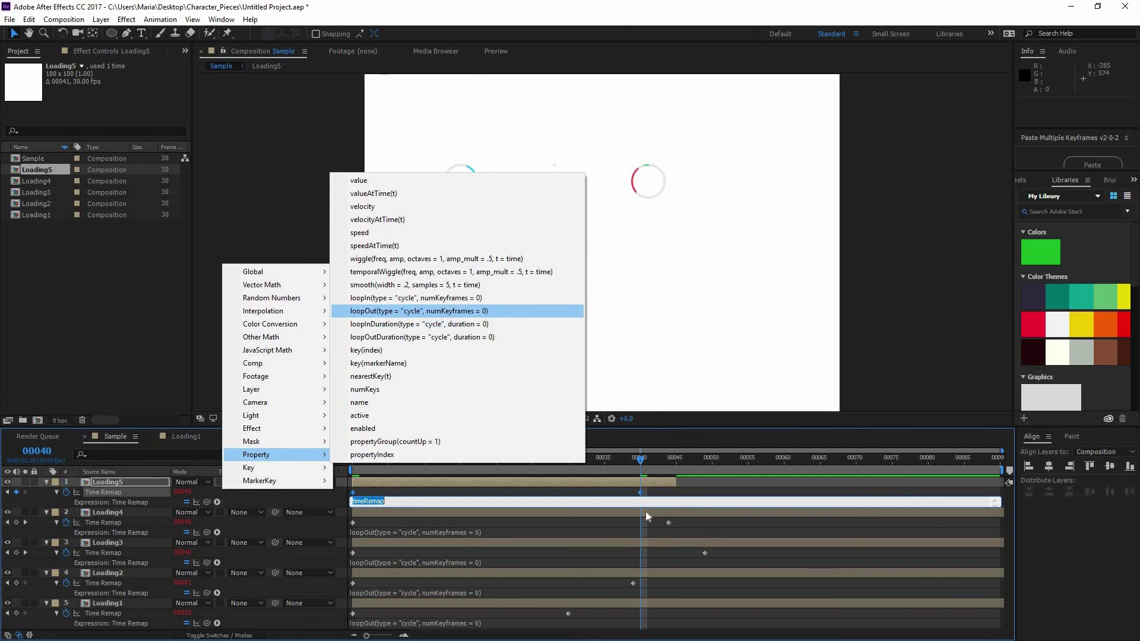
{"action": "left_click", "coordinate": [407, 311]}
{"action": "left_click", "coordinate": [703, 521]}
Step: Extend Loading5 to the end of the composition and preview all the loaders
{"action": "left_click_drag", "start_coordinate": [675, 481], "coordinate": [1003, 482]}
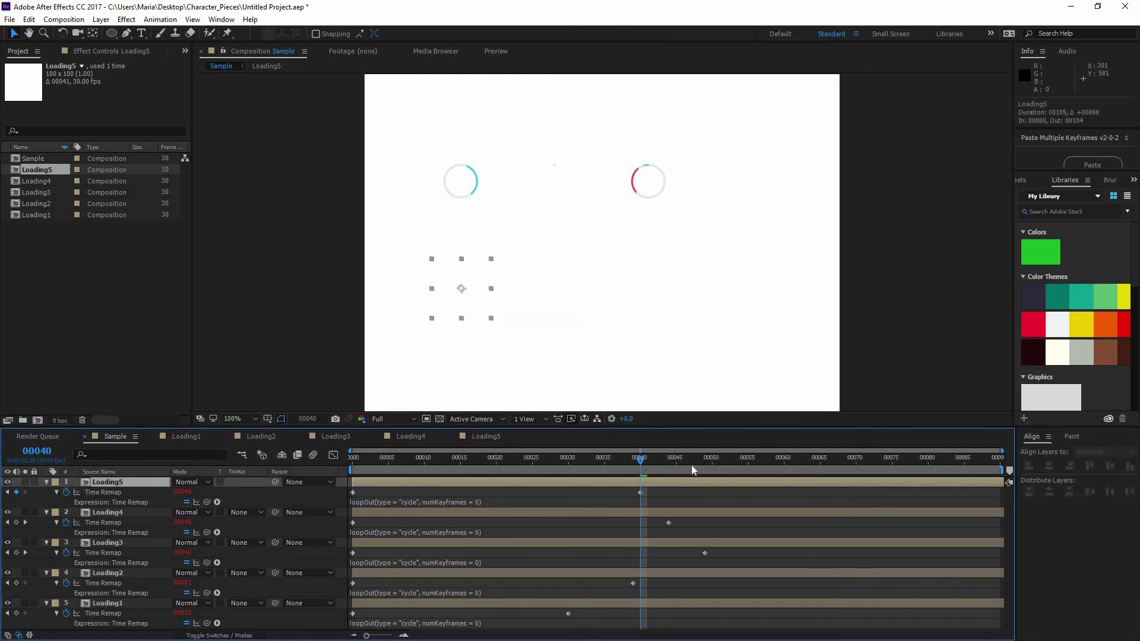
{"action": "key", "text": "Home"}
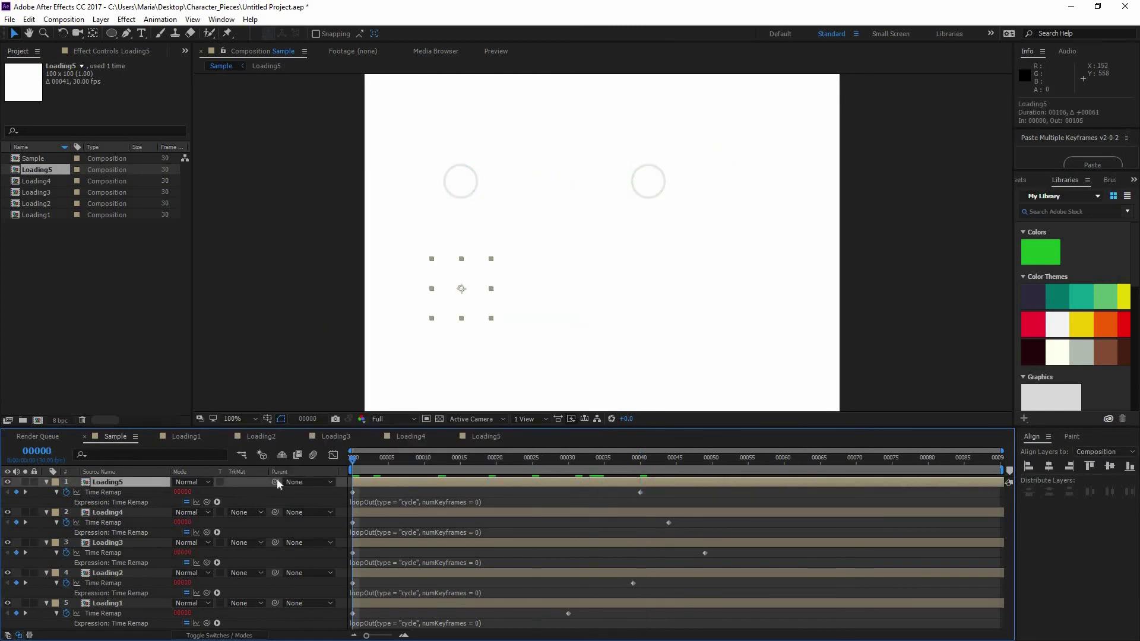
{"action": "key", "text": "space"}
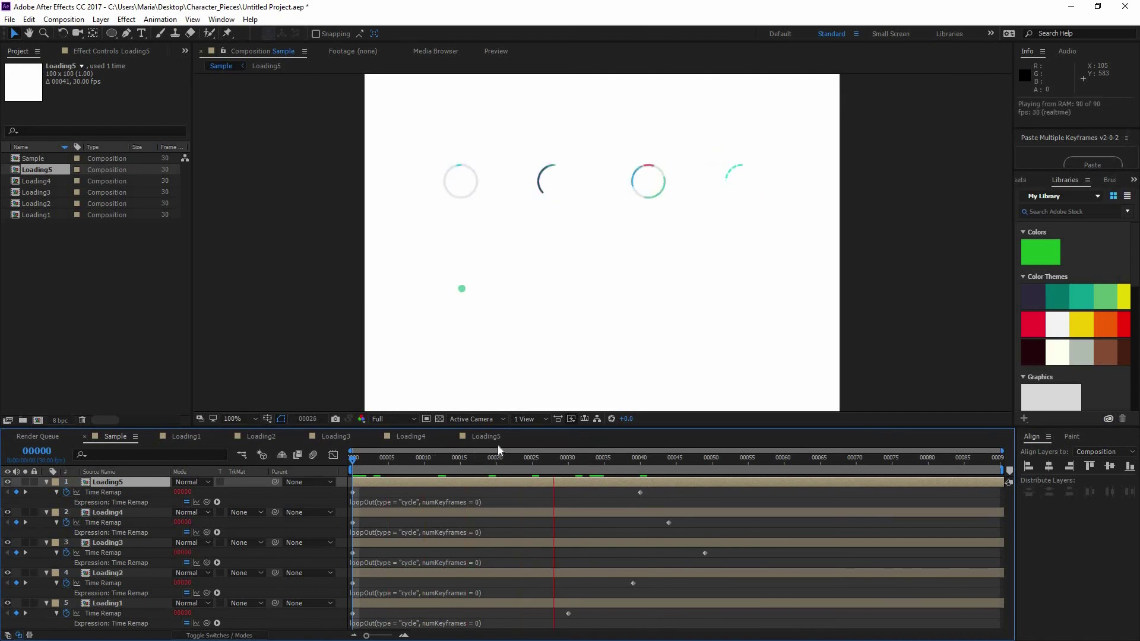